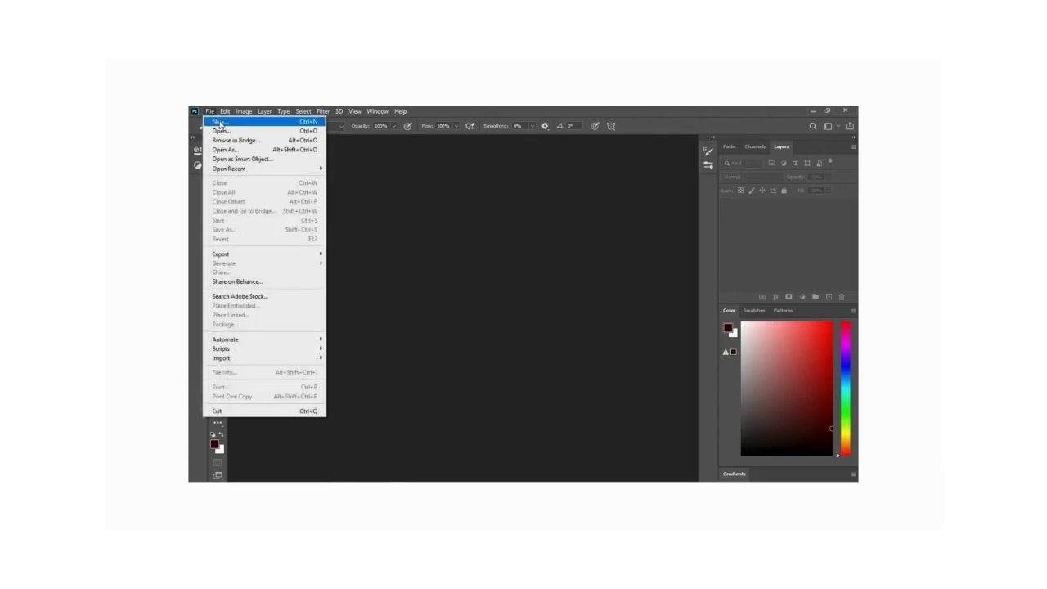
Create a new 1920×1080 Film & Video (HDTV 1080p) document with safe-area guides
left_click(219, 122)
left_click(702, 243)
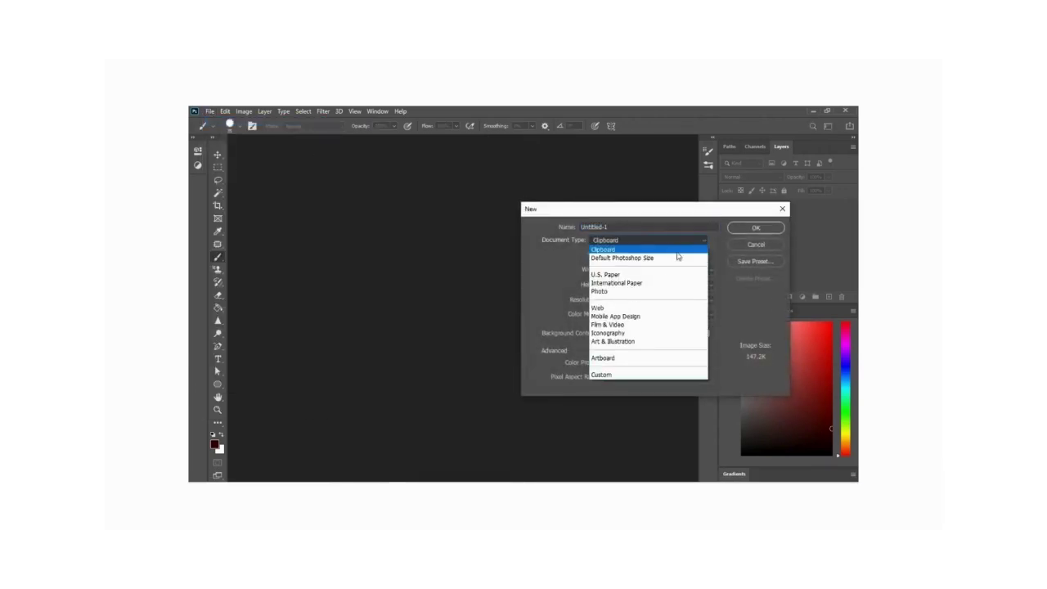
left_click(659, 325)
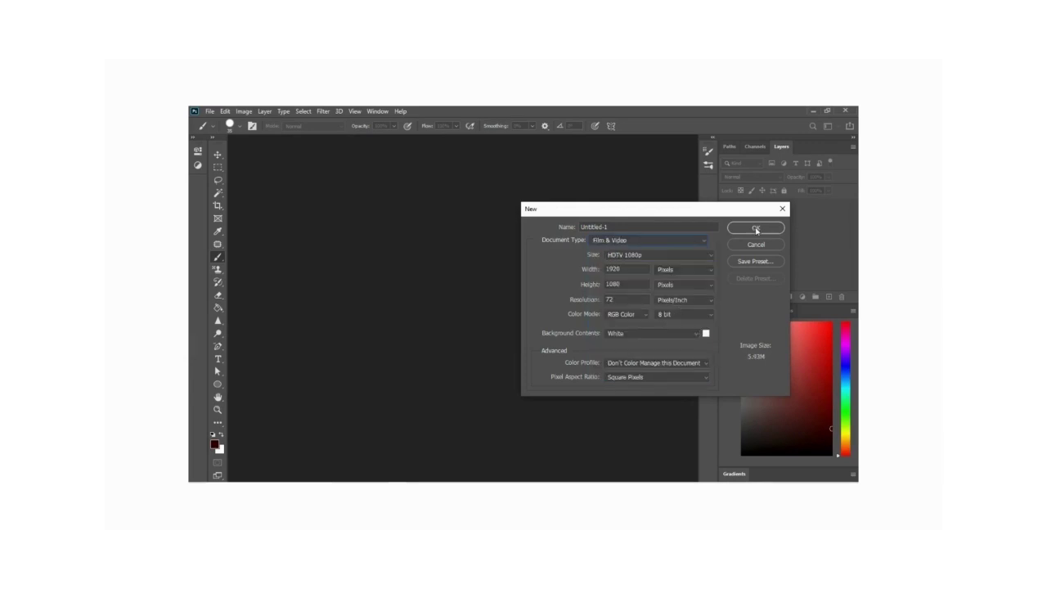
left_click(756, 230)
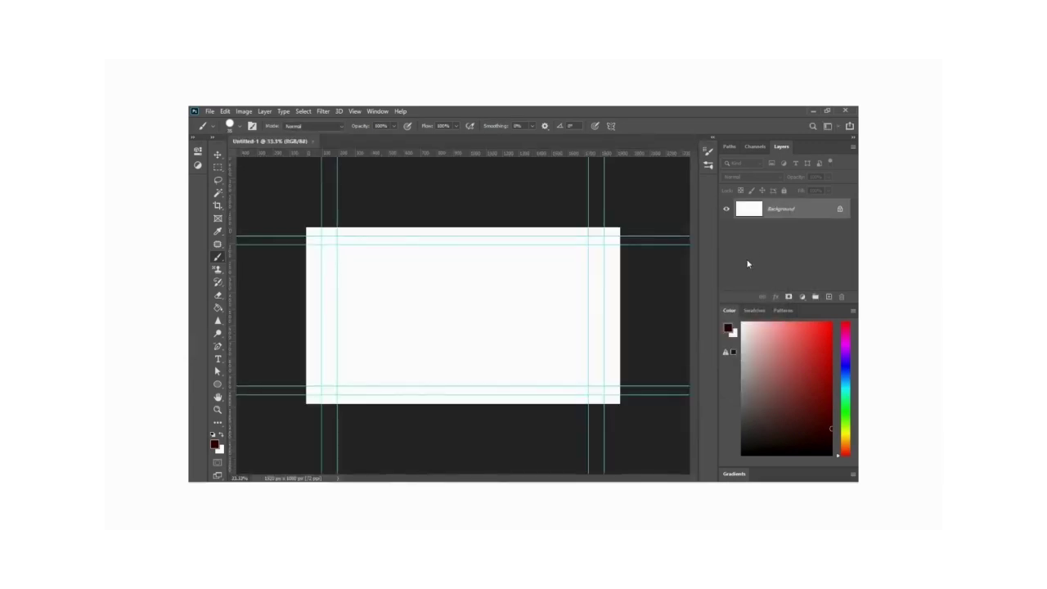
Paste the Cheshire cat drawing and scale it up to span the canvas width
key("ctrl+v")
key("ctrl+t")
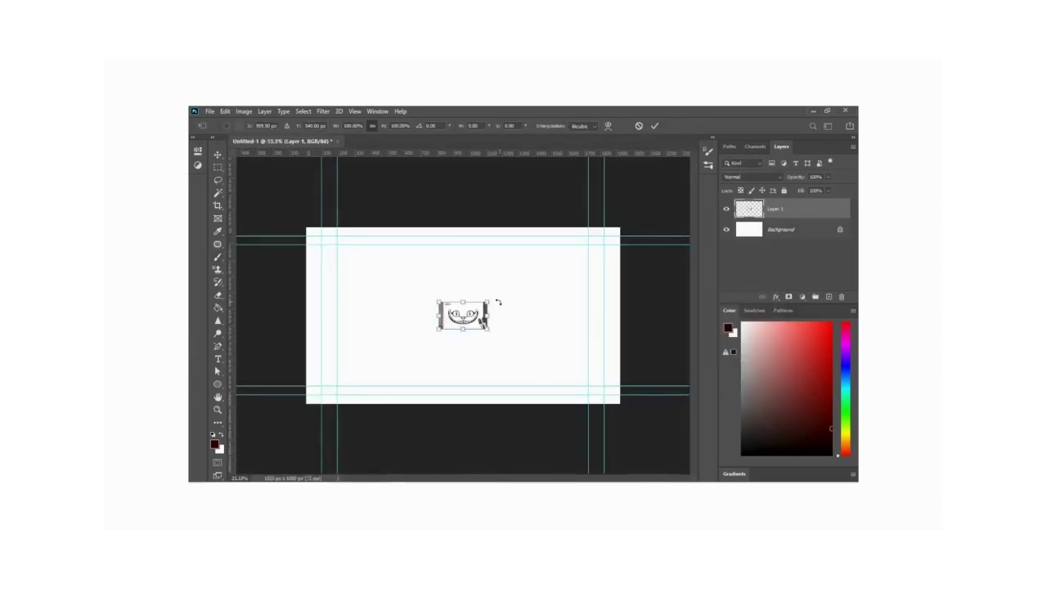
left_click_drag(488, 302, 573, 254)
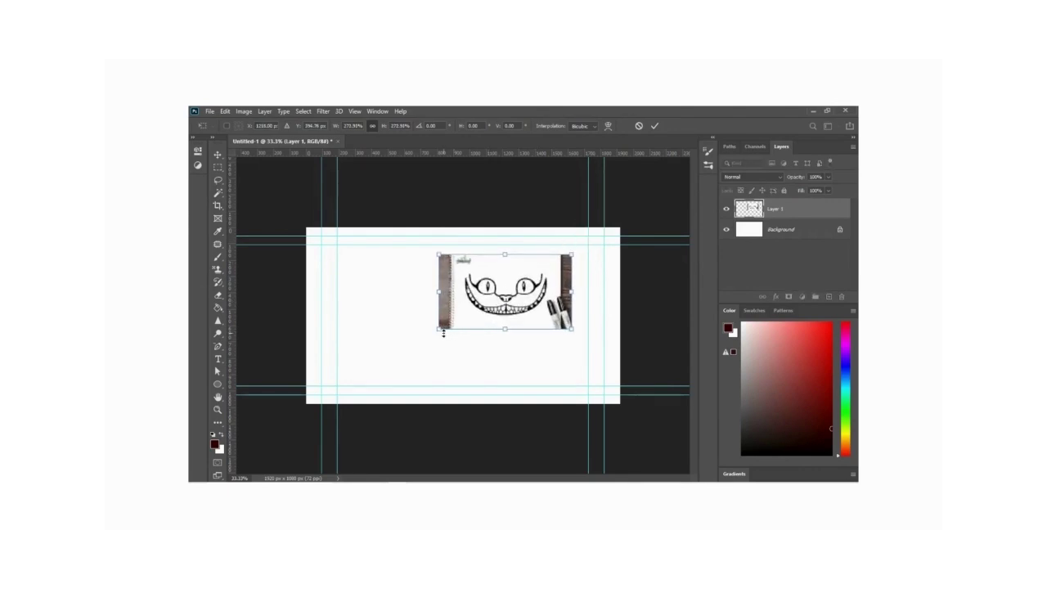
left_click_drag(441, 329, 320, 396)
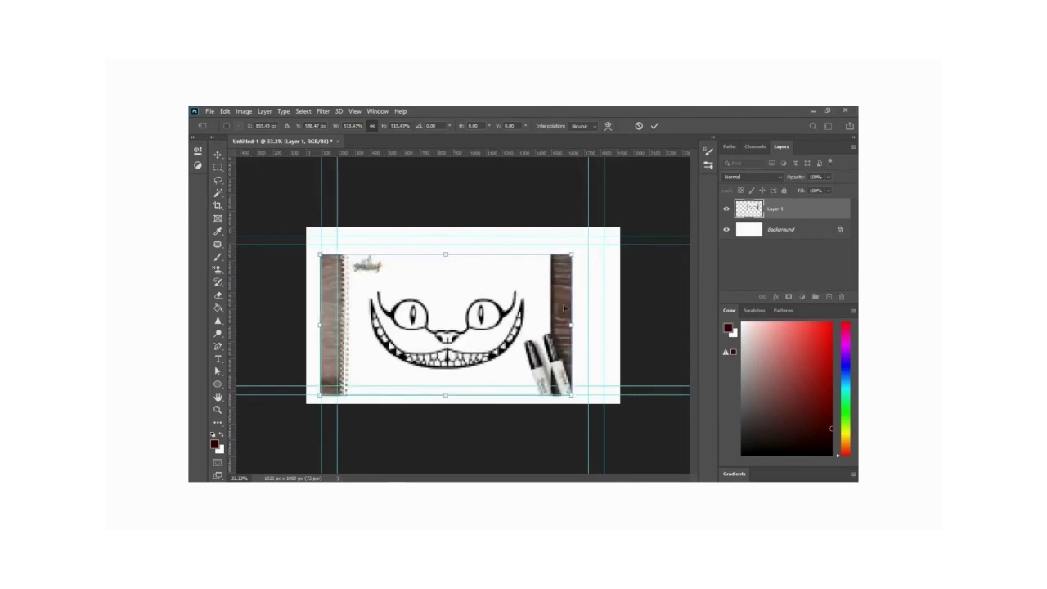
left_click_drag(571, 255, 603, 239)
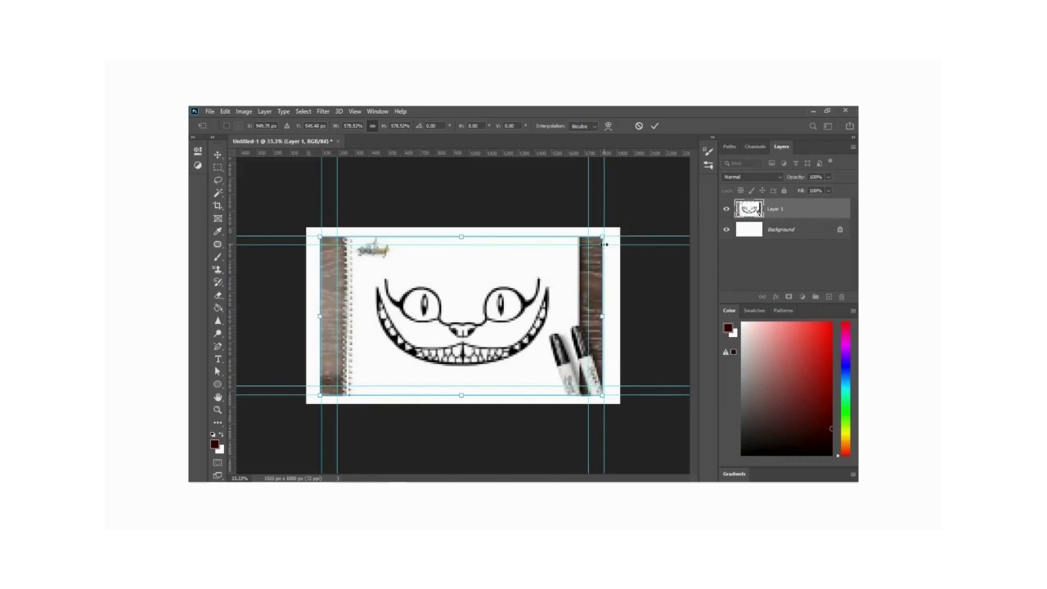
key("Return")
Lasso the cat's face, invert the selection, and delete the surroundings to white
left_click(217, 179)
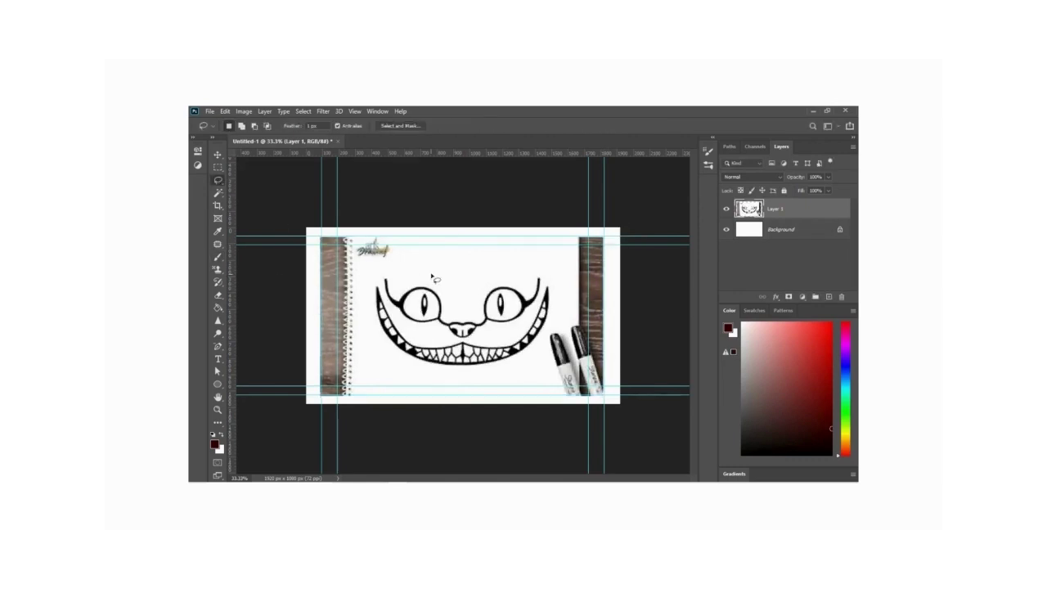
mouse_move(458, 284)
left_mouse_down()
mouse_move(391, 348)
mouse_move(565, 309)
left_mouse_up()
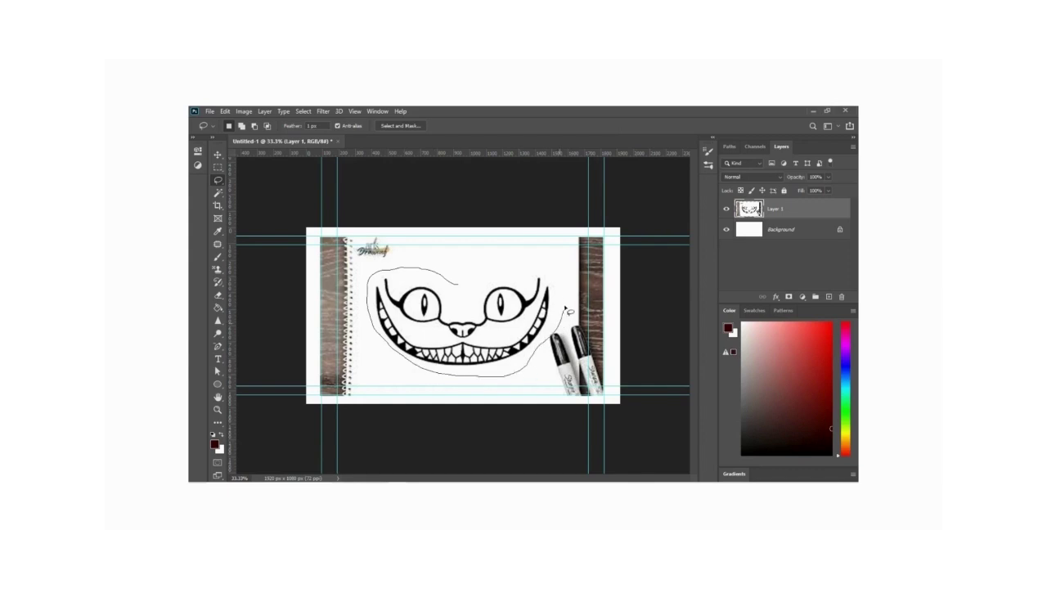
left_click_drag(566, 310, 463, 302)
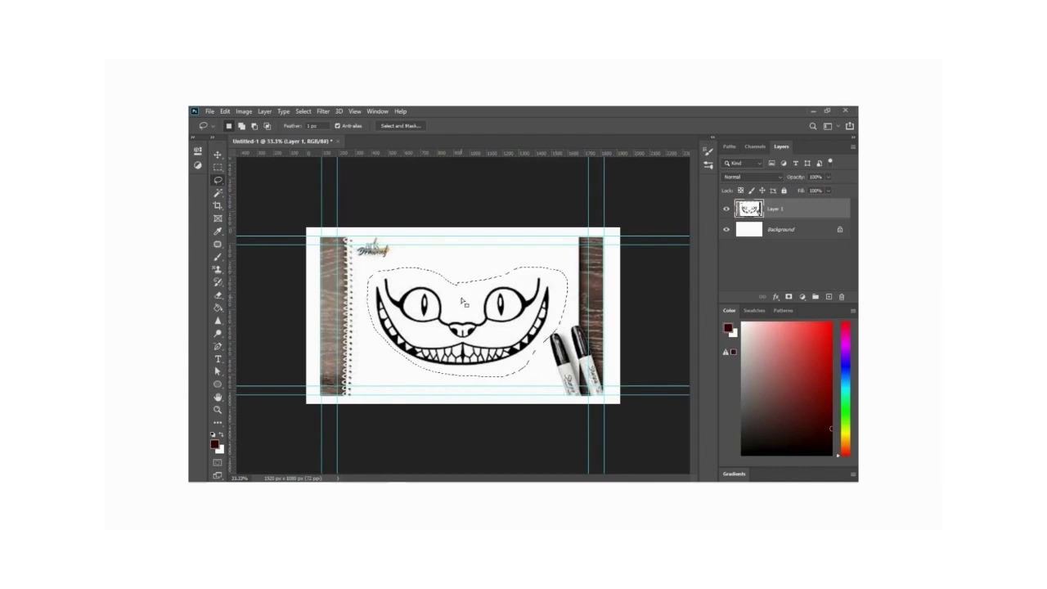
right_click(463, 302)
left_click(478, 309)
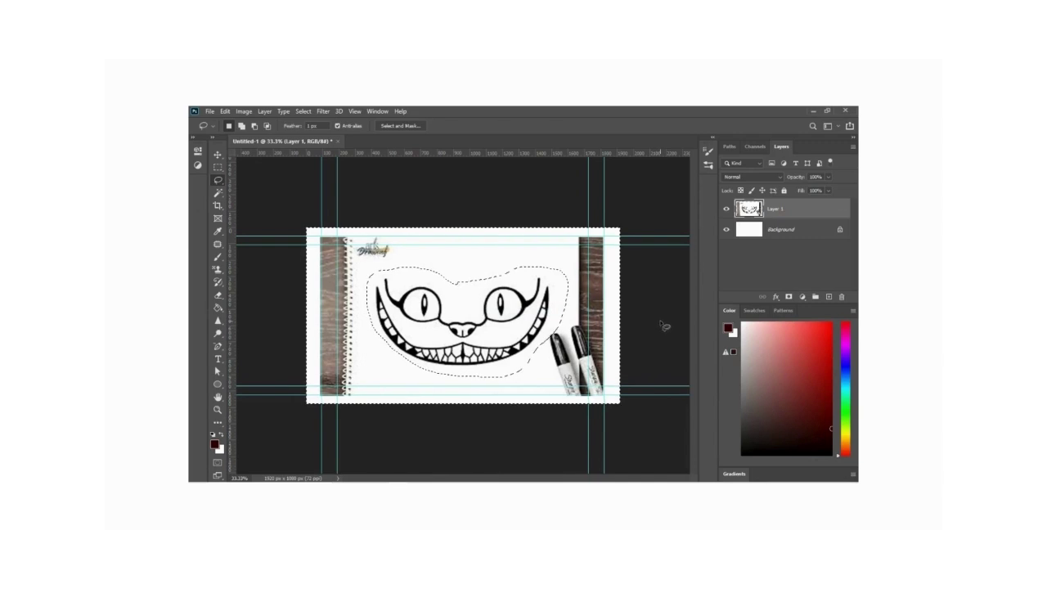
key("Delete")
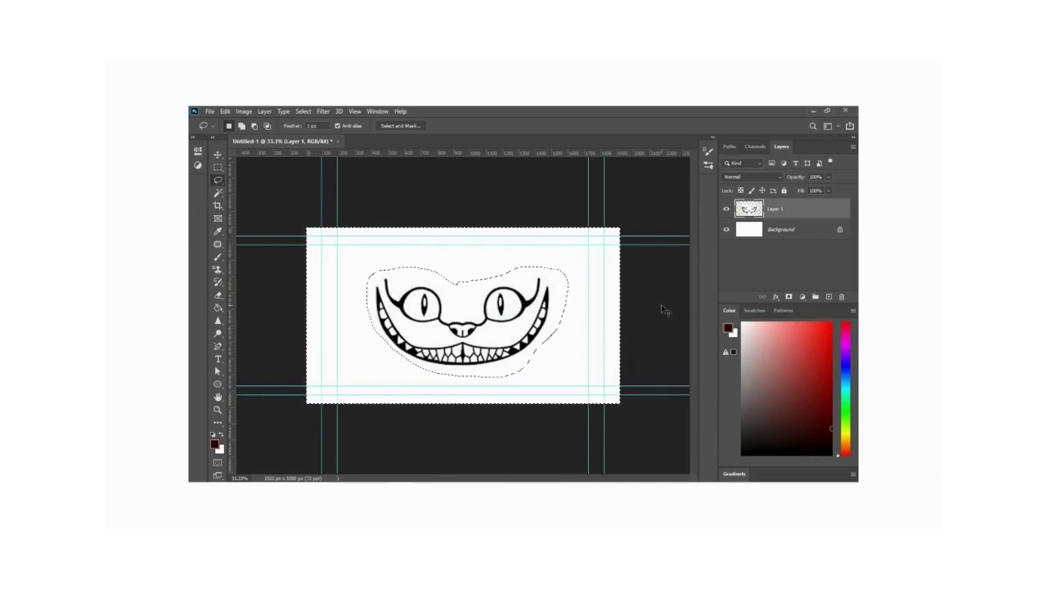
key("ctrl+d")
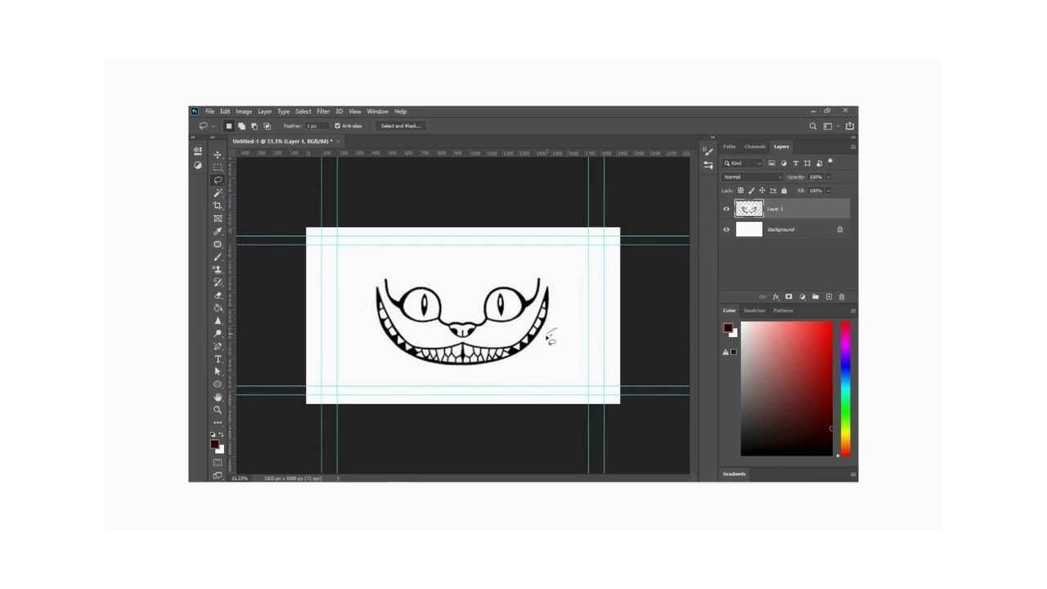
left_click_drag(549, 334, 547, 336)
Unlock the background layer and flatten the image into one layer
left_click(840, 229)
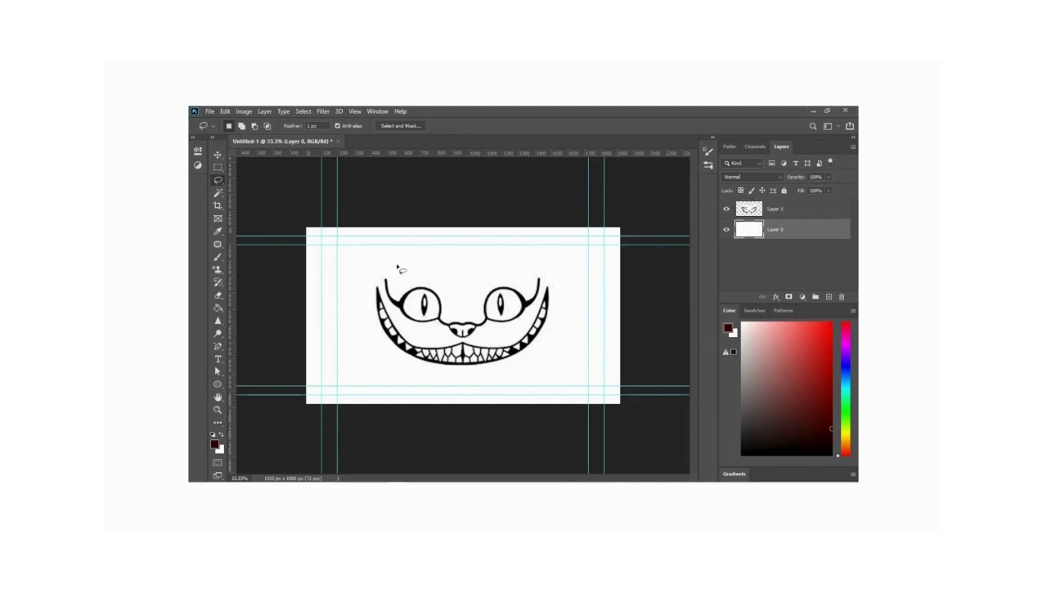
left_click(264, 113)
left_click(307, 450)
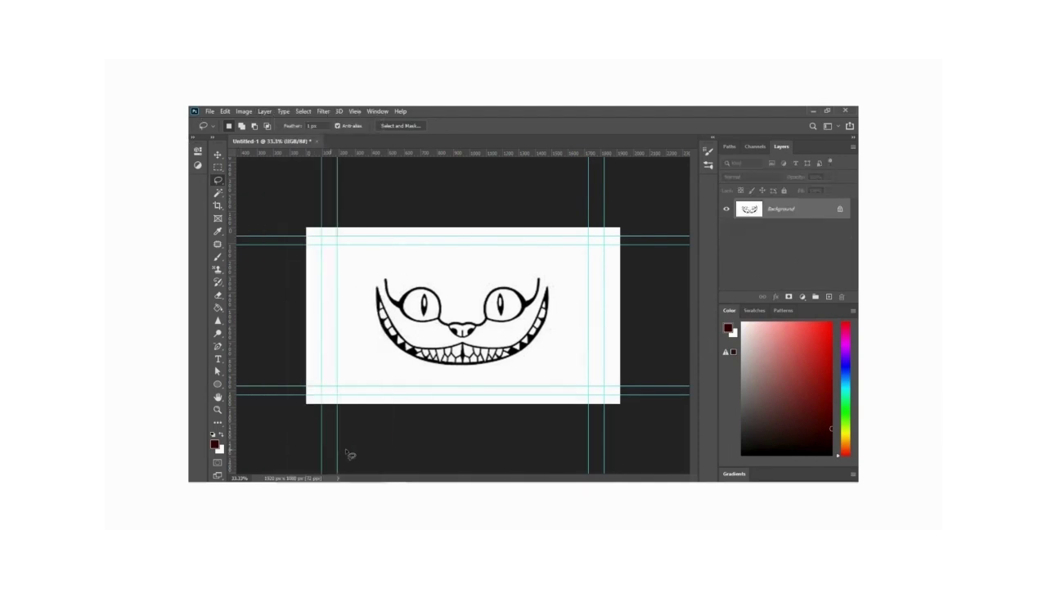
Unlock the flattened layer as Layer 0 and add a new blank video layer
left_click(840, 212)
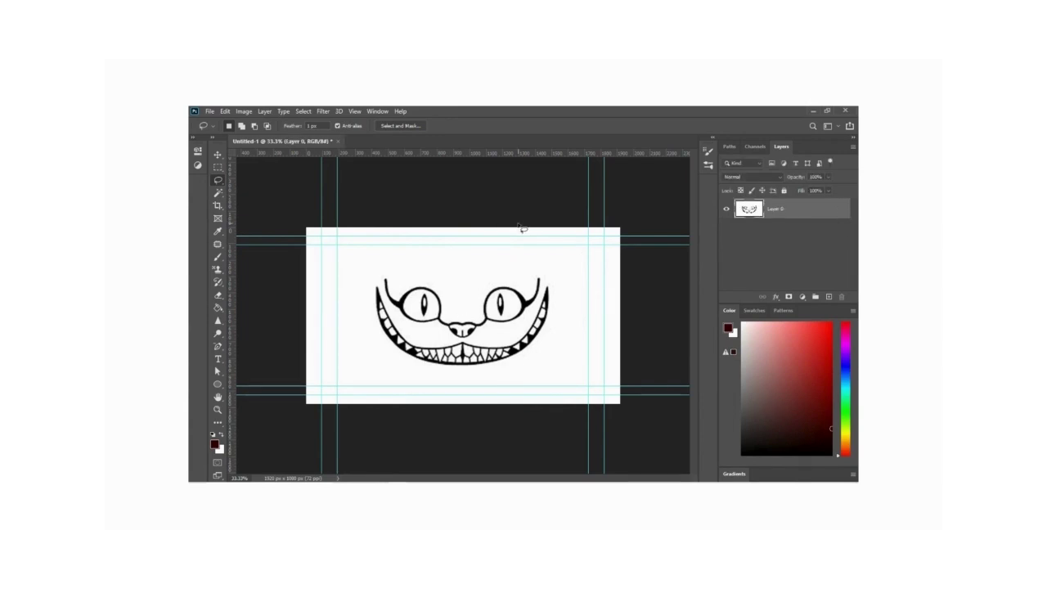
left_click(265, 112)
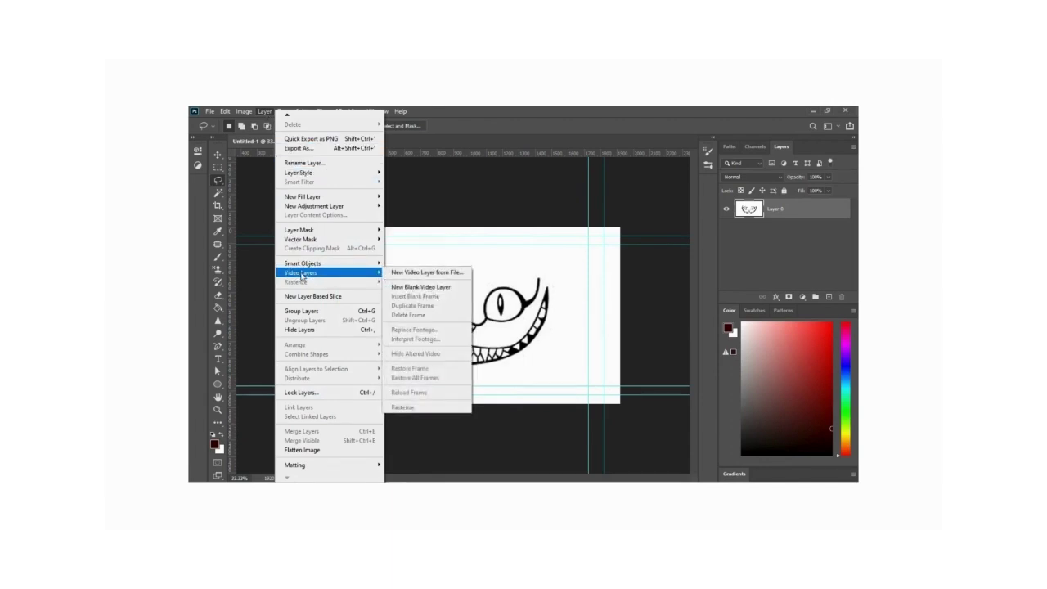
left_click(434, 287)
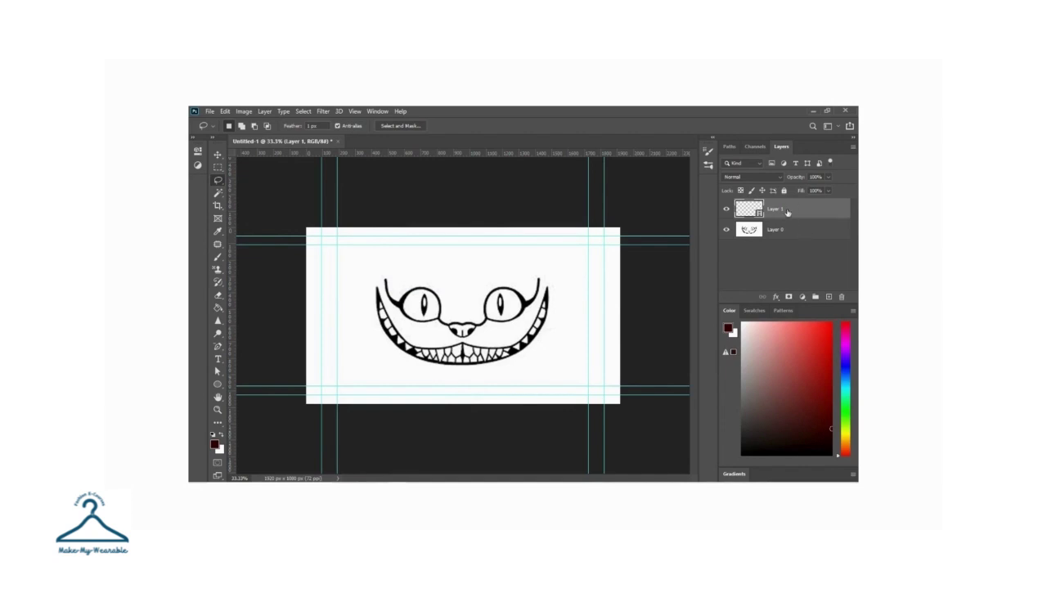
Show the Timeline as a floating panel over the canvas with onion skins enabled
left_click(380, 111)
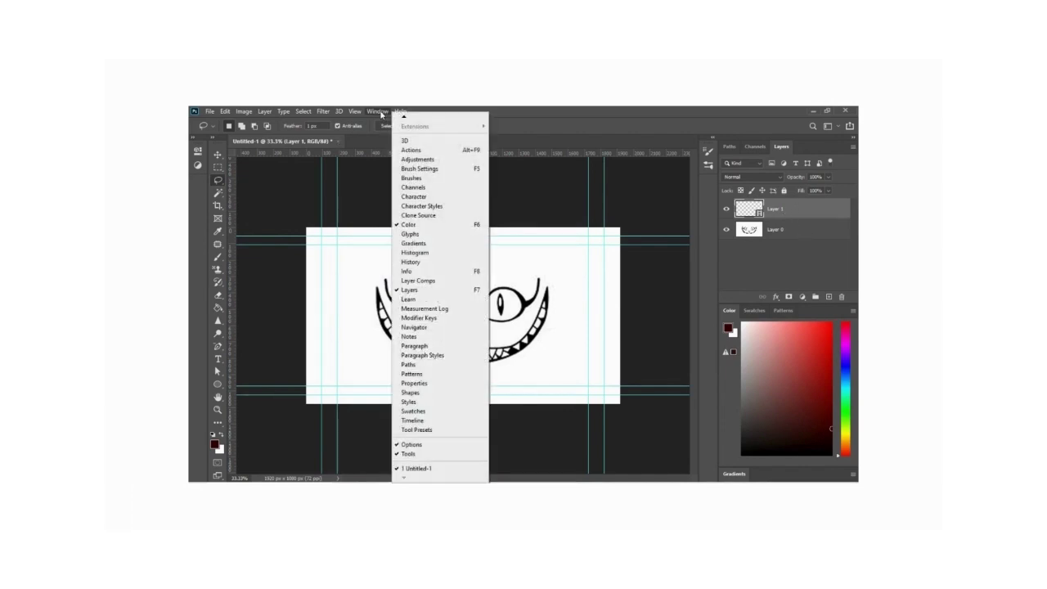
left_click(413, 420)
left_click_drag(507, 350, 602, 338)
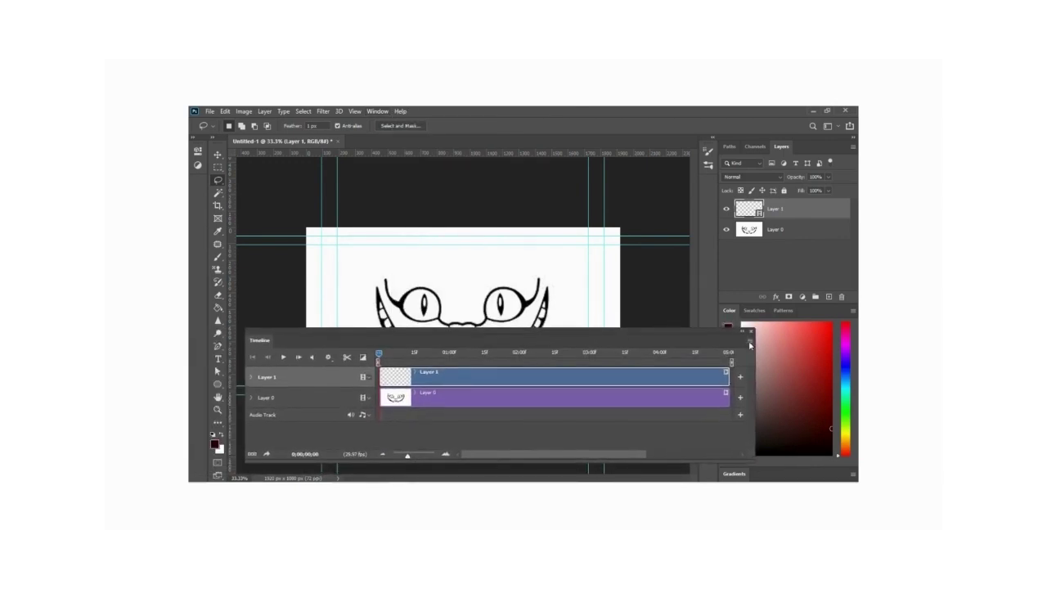
left_click(750, 342)
left_click(797, 256)
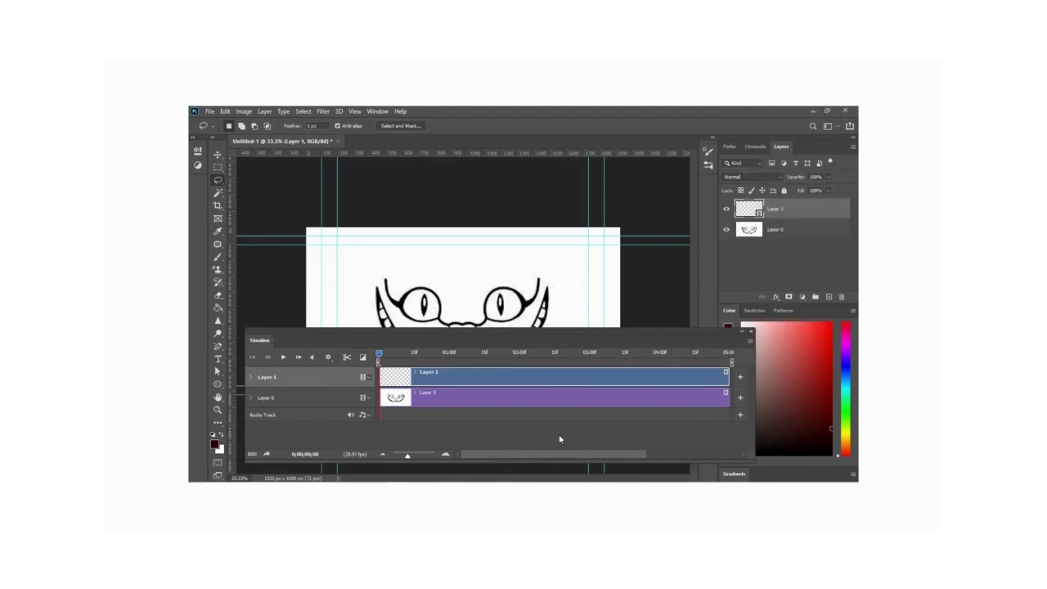
Drag the Layer 1 clip's Speed slider to 25%, then select the Hand tool
right_click(494, 381)
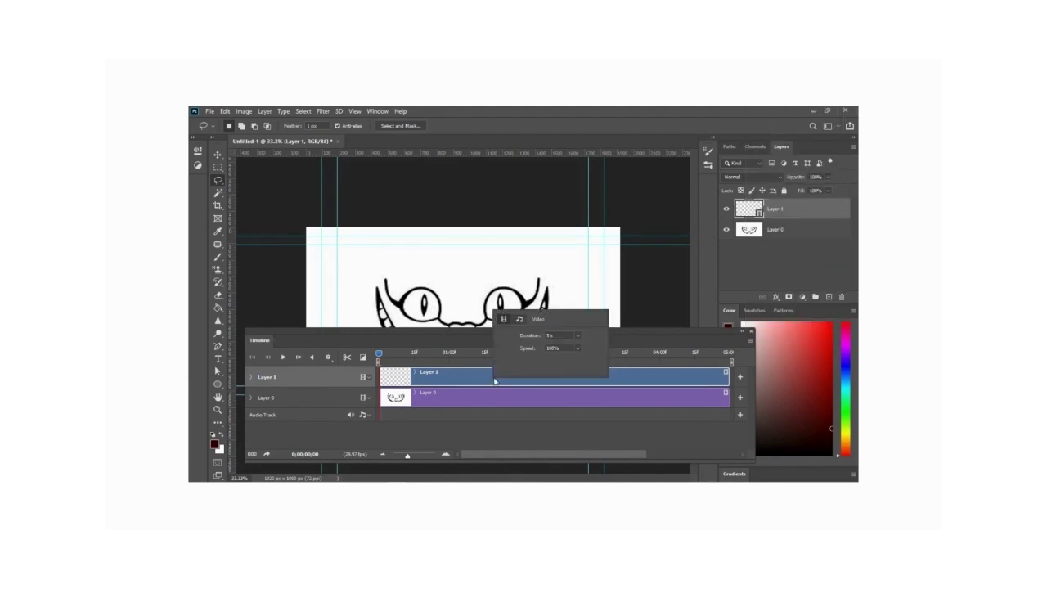
left_click(578, 349)
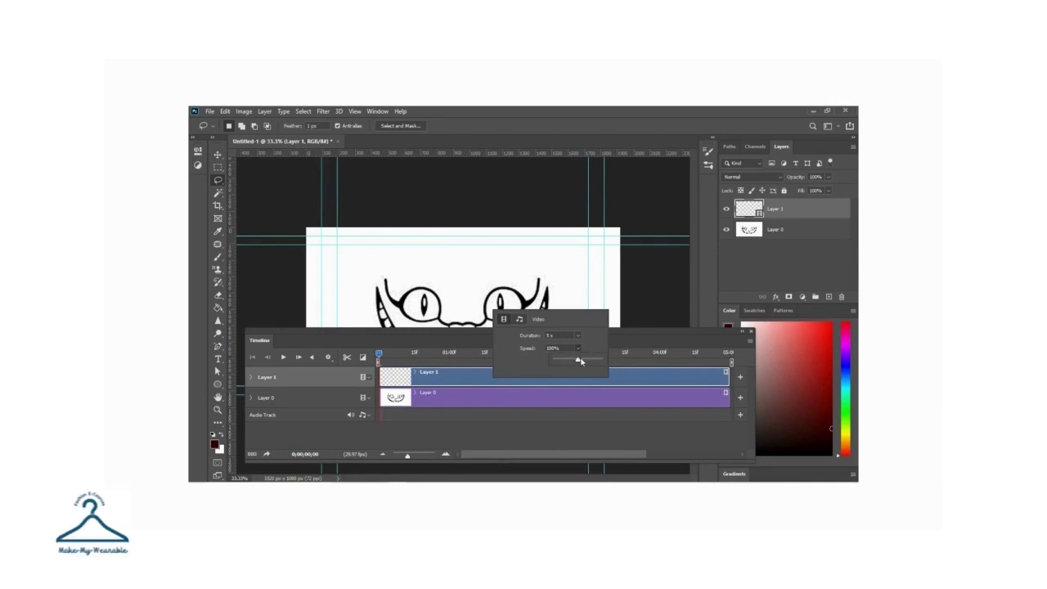
left_click_drag(579, 362, 555, 363)
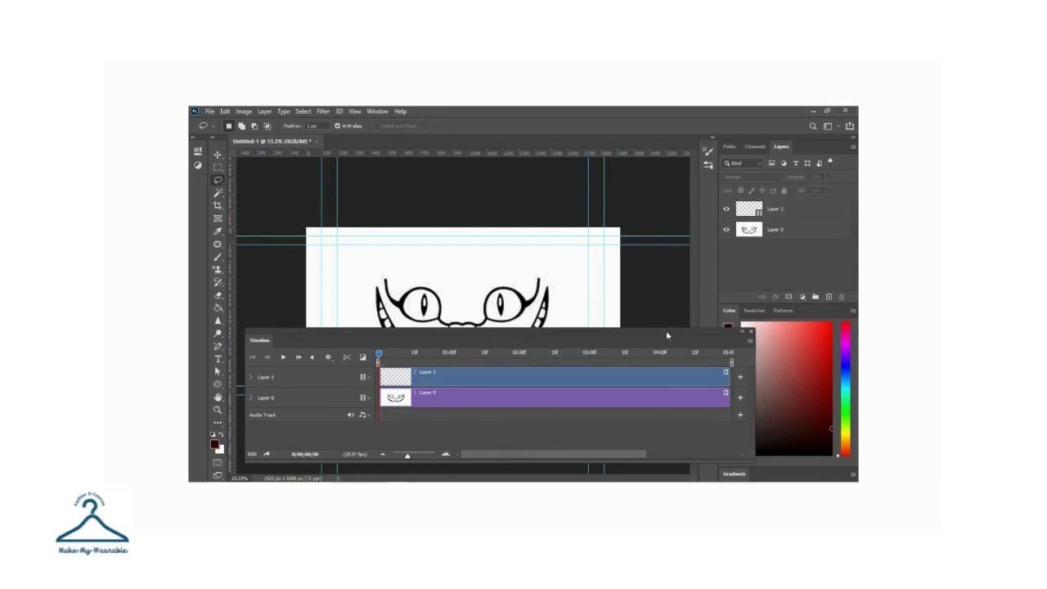
mouse_move(666, 330)
left_mouse_down()
mouse_move(727, 348)
mouse_move(693, 375)
mouse_move(675, 368)
left_mouse_up()
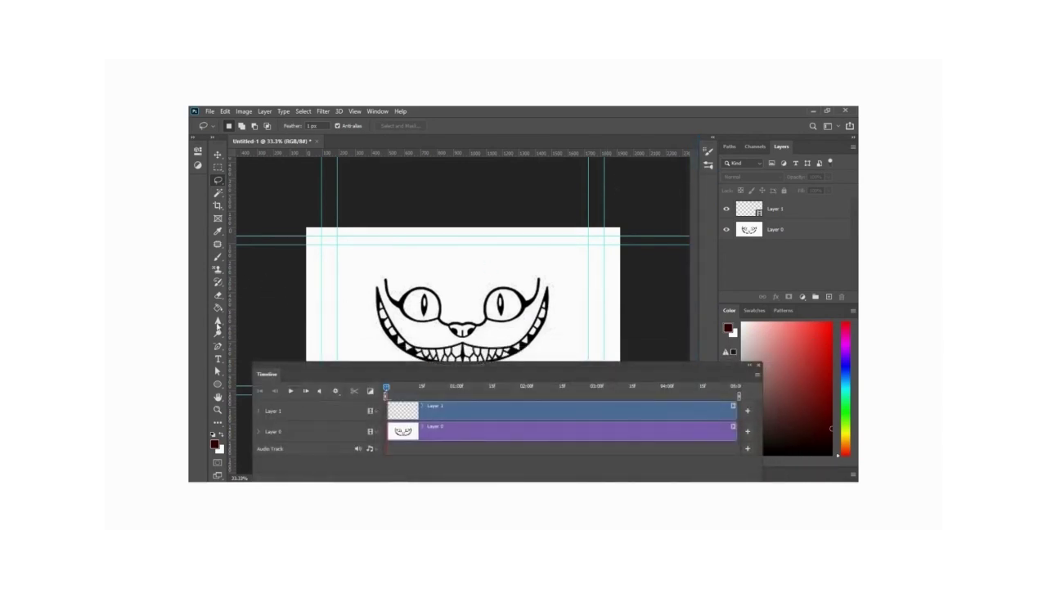
left_click(218, 397)
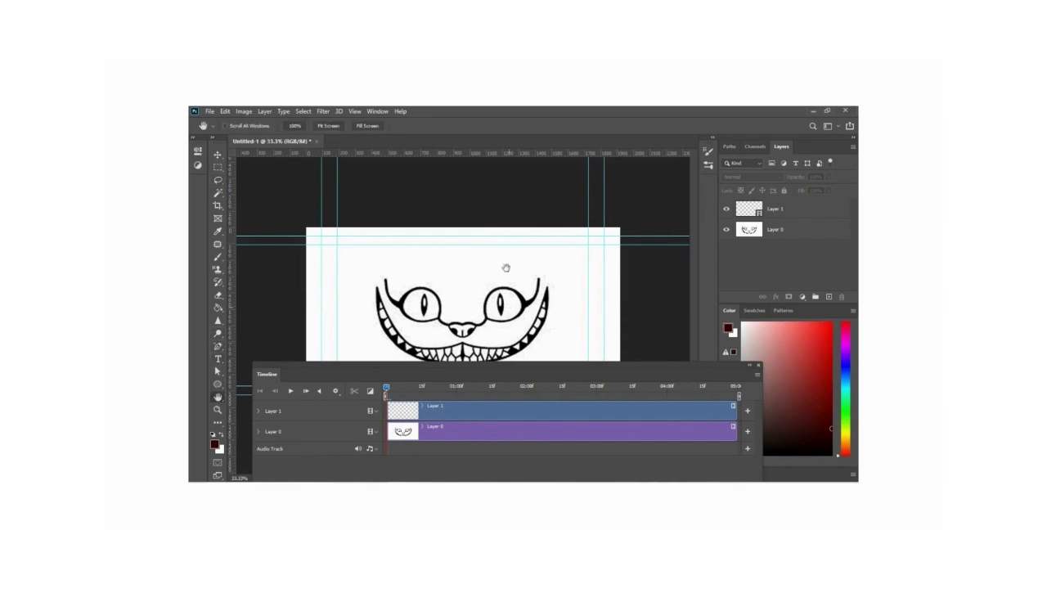
On Layer 1, brush dark-red strokes over the grin's left edge, bottom and inner right edge
left_click_drag(657, 364, 661, 384)
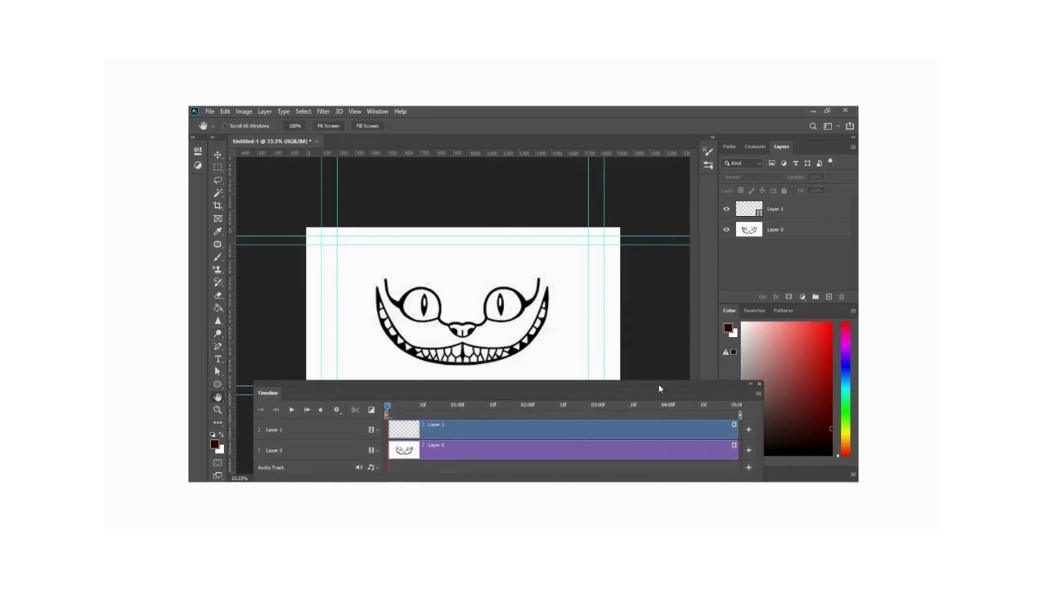
left_click(789, 214)
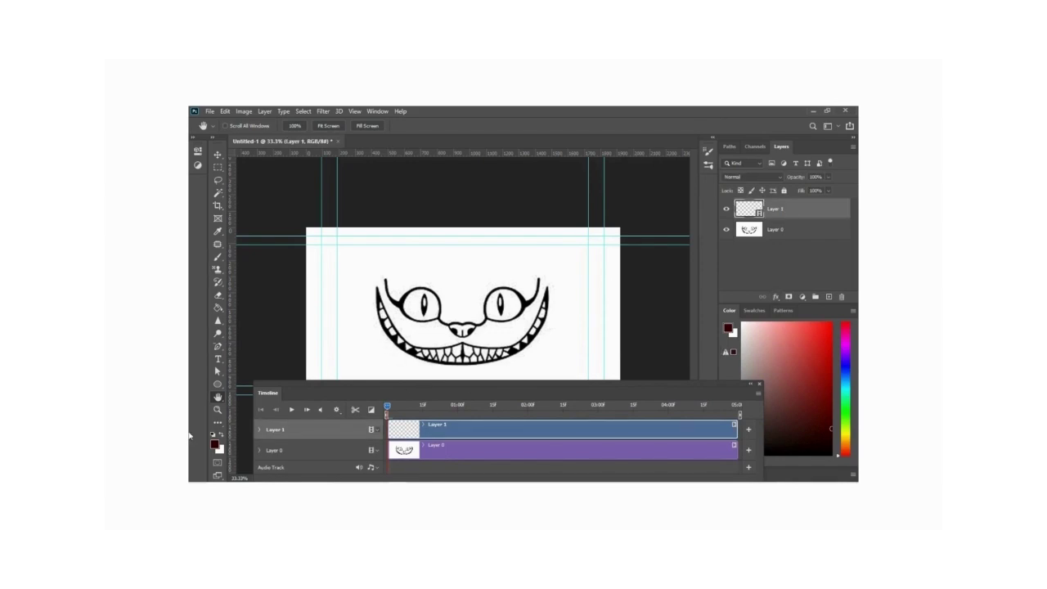
left_click(219, 259)
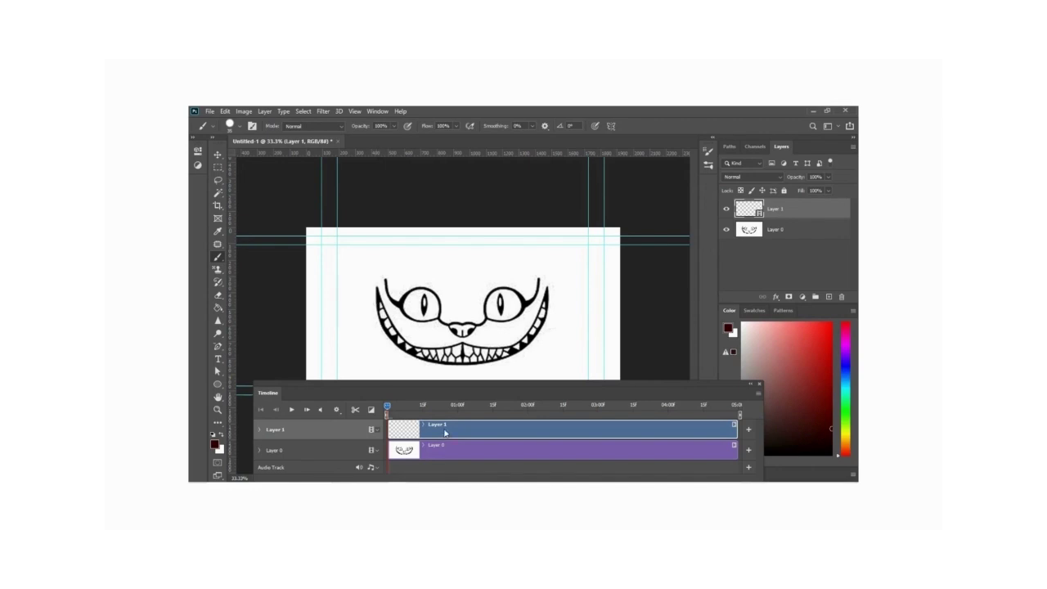
mouse_move(446, 433)
left_mouse_down()
mouse_move(486, 434)
mouse_move(476, 431)
left_mouse_up()
left_click_drag(375, 288, 394, 340)
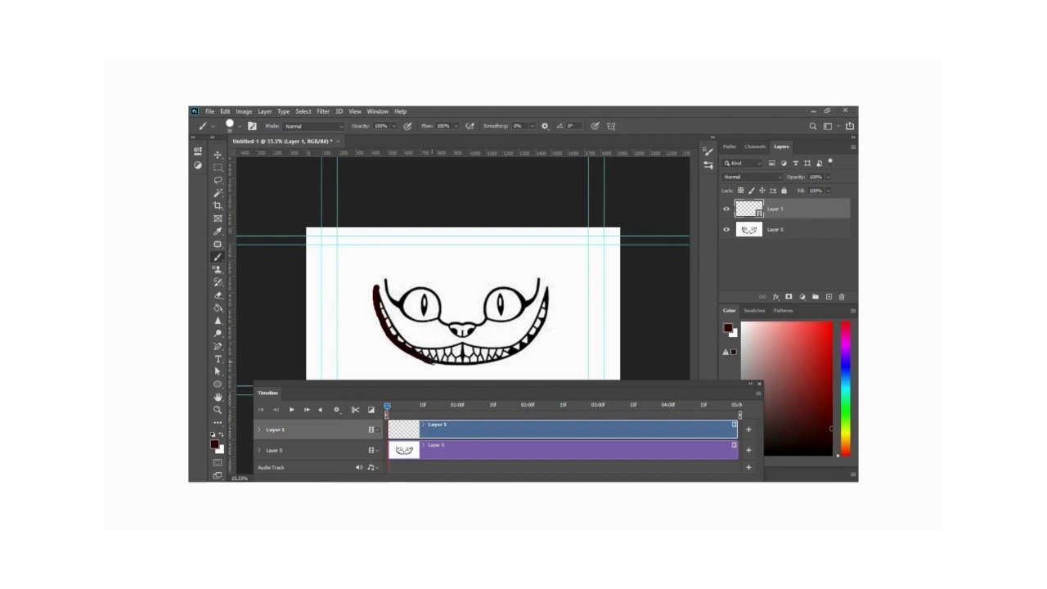
mouse_move(431, 360)
left_mouse_down()
mouse_move(512, 355)
mouse_move(550, 294)
left_mouse_up()
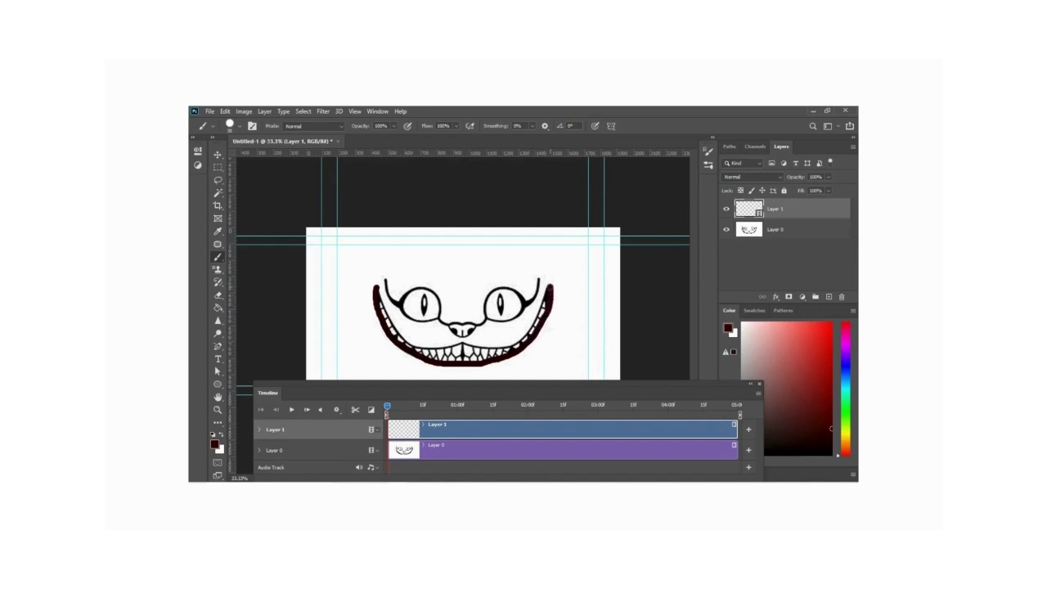
mouse_move(545, 308)
left_mouse_down()
mouse_move(519, 341)
mouse_move(414, 345)
mouse_move(375, 283)
left_mouse_up()
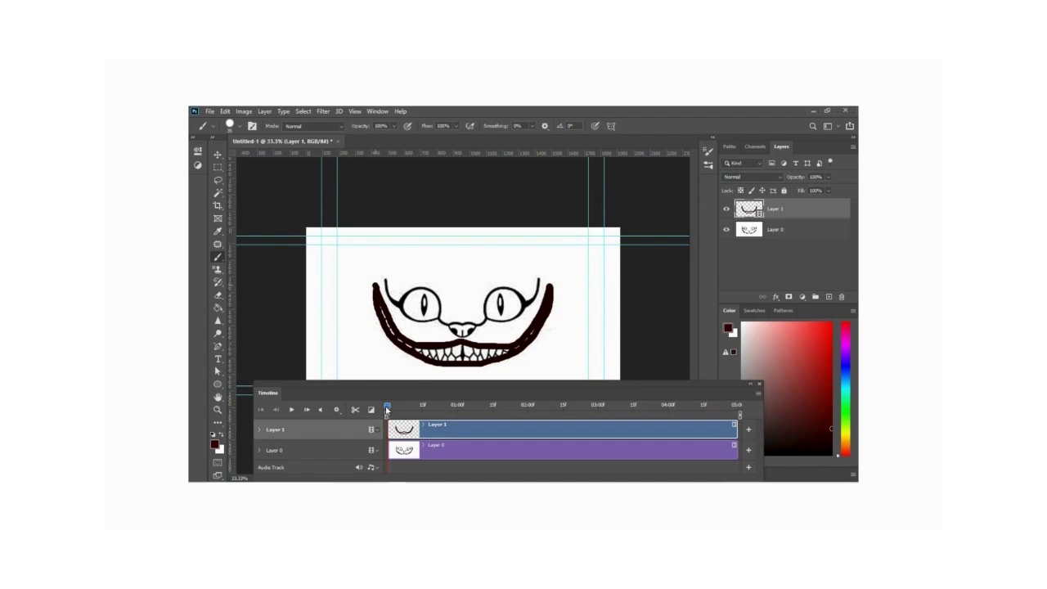
On the next frame, retrace the grin's left, lower and right edges, then advance a frame
left_click_drag(386, 411, 401, 410)
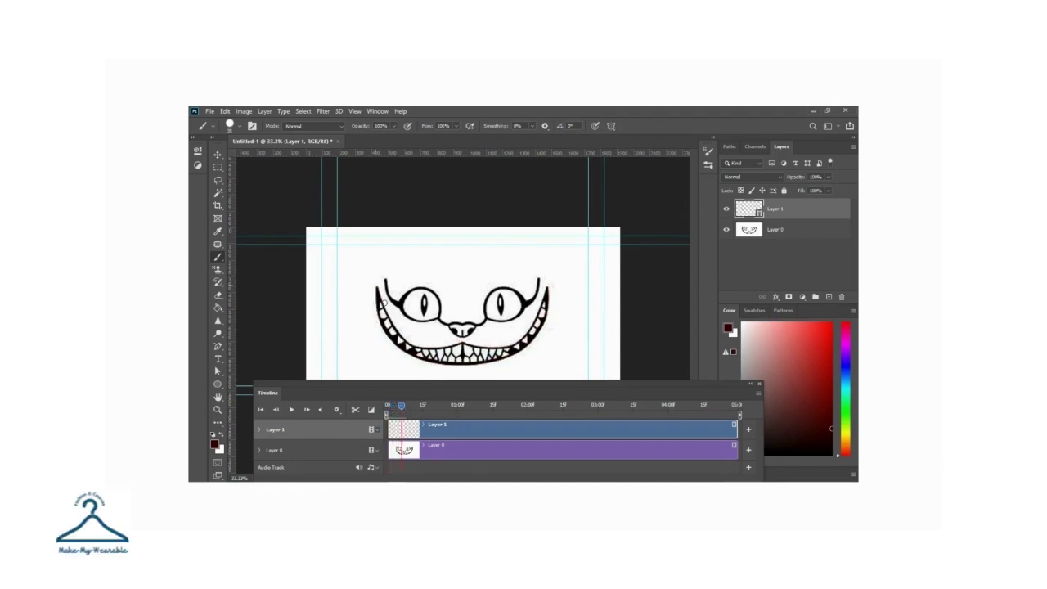
left_click_drag(380, 304, 383, 323)
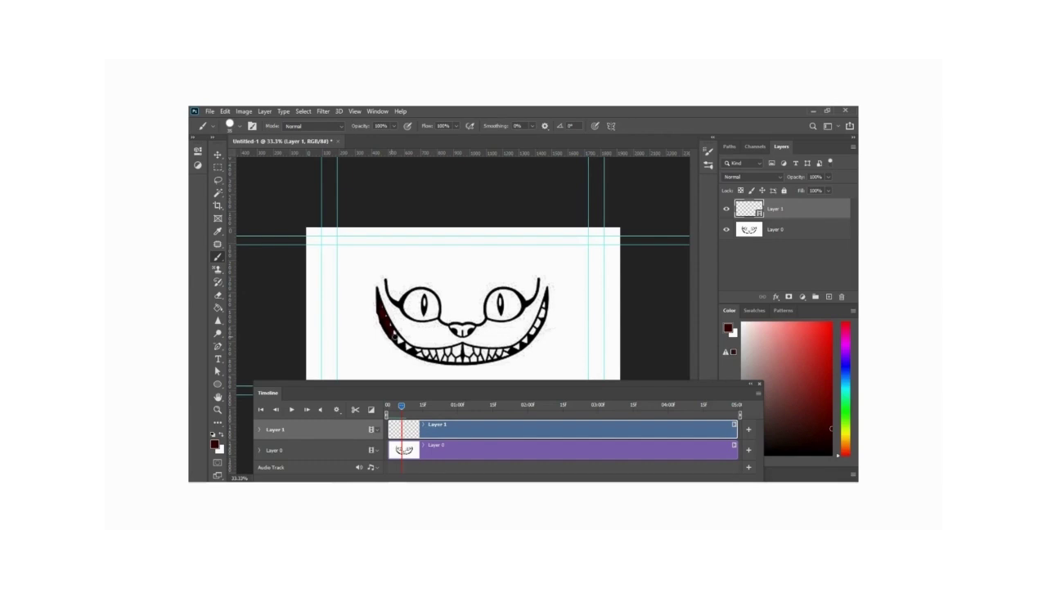
left_click_drag(395, 334, 424, 354)
left_click_drag(434, 356, 454, 350)
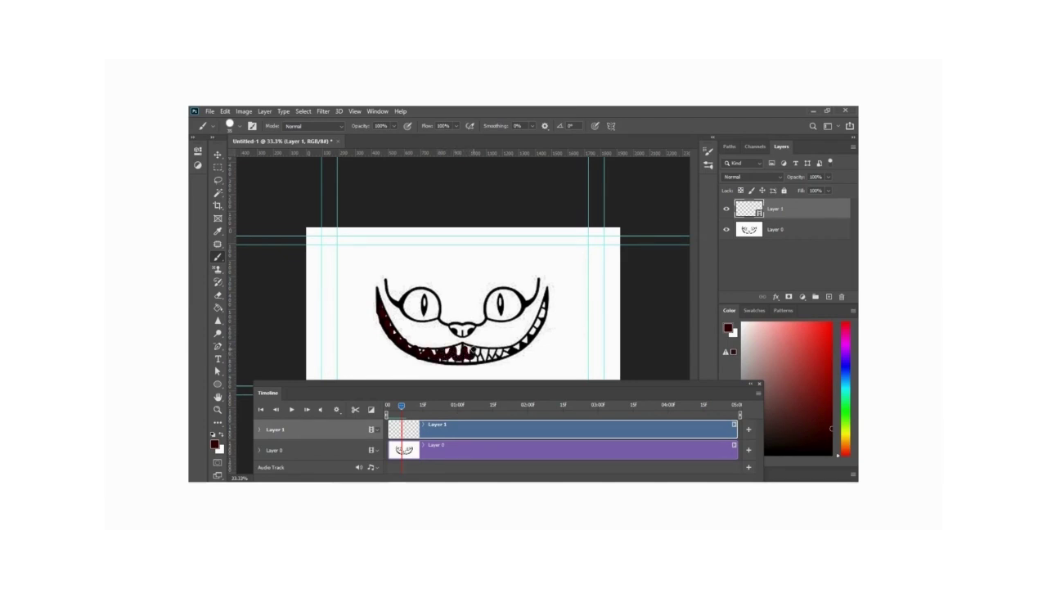
mouse_move(482, 352)
left_mouse_down()
mouse_move(514, 349)
mouse_move(548, 290)
left_mouse_up()
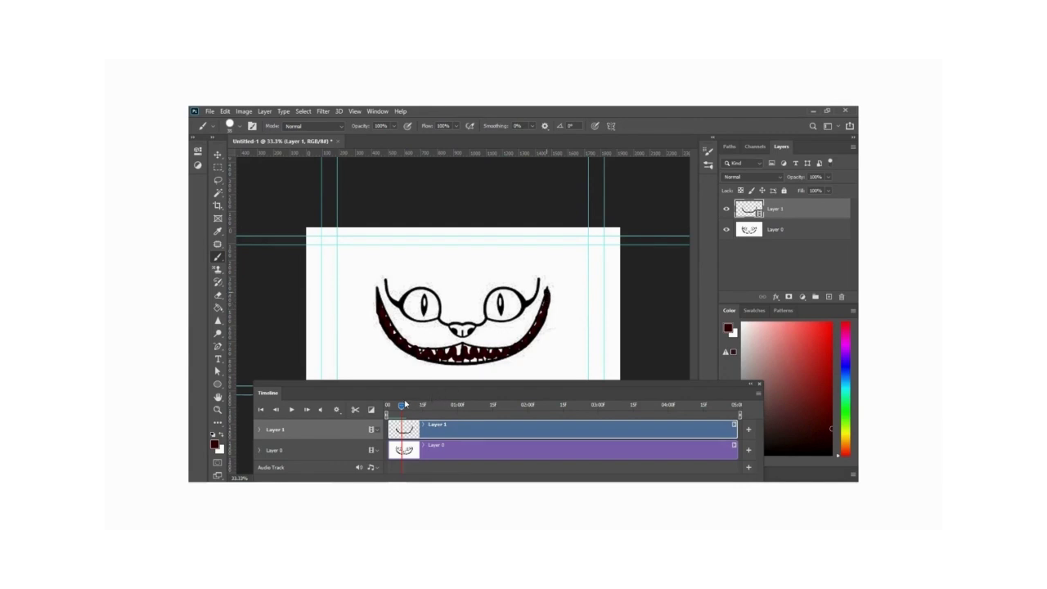
left_click_drag(402, 407, 408, 407)
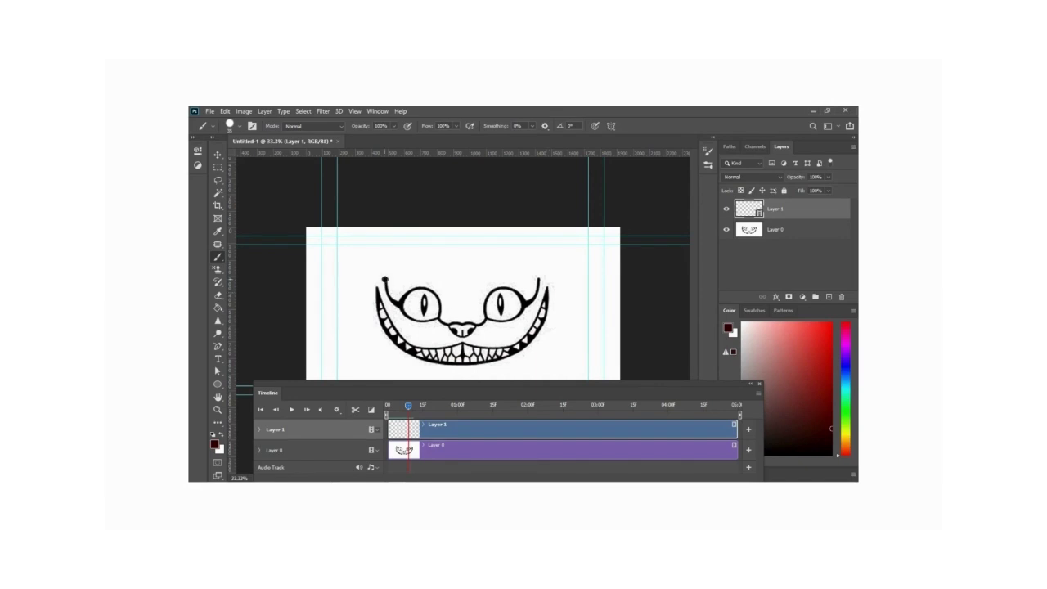
Trace the left ear, nose, under-eye line and both pupils in dark red
mouse_move(385, 279)
left_mouse_down()
mouse_move(398, 303)
mouse_move(435, 293)
mouse_move(442, 316)
mouse_move(462, 329)
mouse_move(486, 321)
mouse_move(496, 292)
mouse_move(527, 303)
mouse_move(539, 283)
mouse_move(513, 319)
mouse_move(489, 321)
left_mouse_up()
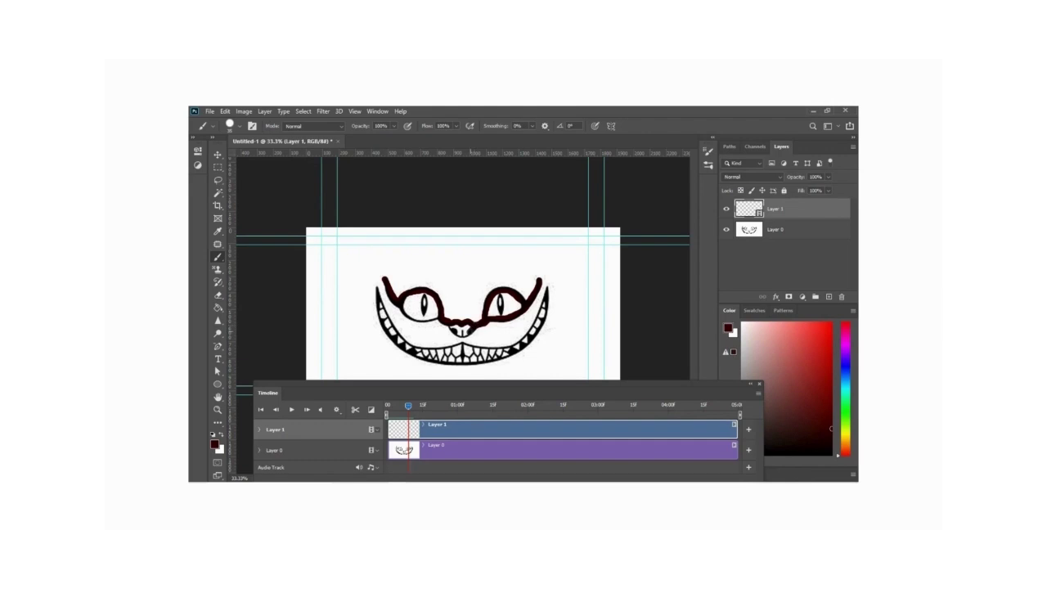
left_click_drag(463, 331, 455, 333)
left_click_drag(436, 318, 404, 310)
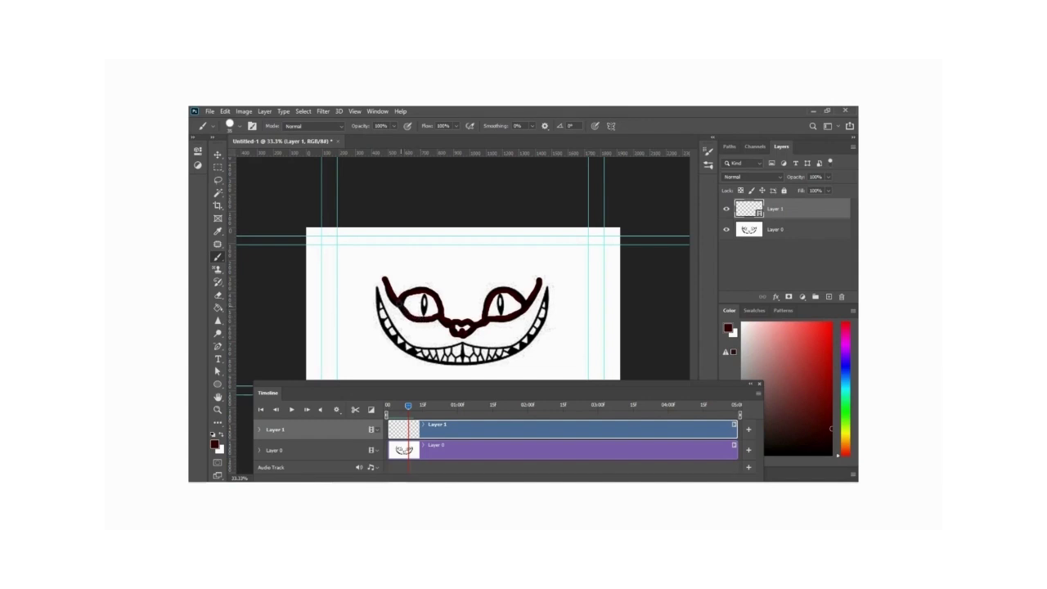
left_click_drag(409, 407, 413, 407)
left_click_drag(424, 293, 424, 314)
mouse_move(498, 310)
left_mouse_down()
mouse_move(492, 317)
mouse_move(501, 309)
left_mouse_up()
Brush the grin's left side on a new frame, step back one frame, and begin lettering 'We a'
left_click_drag(414, 404, 418, 405)
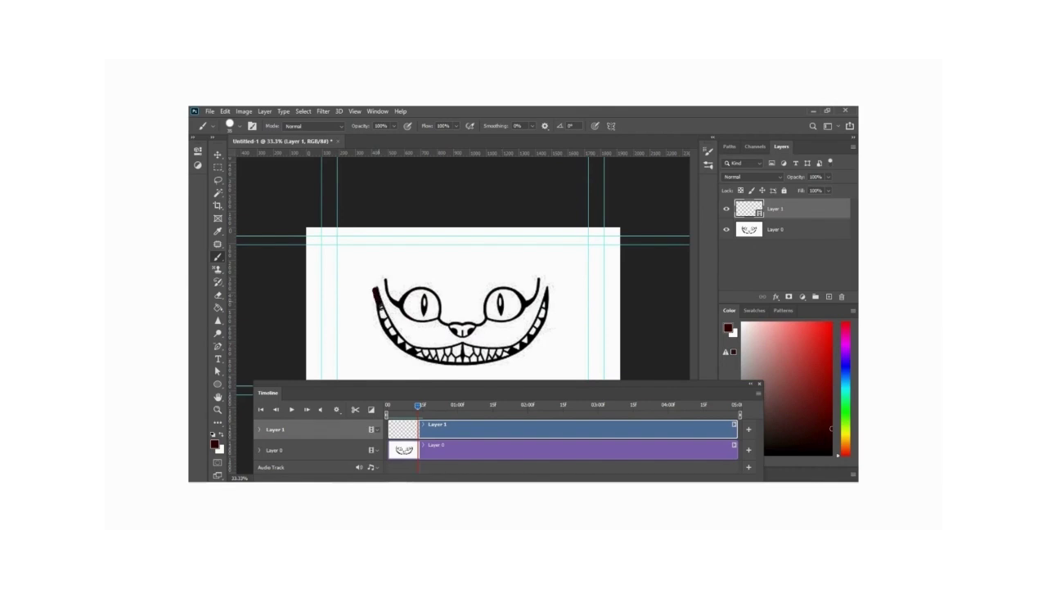
mouse_move(378, 303)
left_mouse_down()
mouse_move(430, 349)
mouse_move(485, 349)
mouse_move(537, 322)
mouse_move(554, 290)
mouse_move(533, 344)
mouse_move(471, 364)
mouse_move(408, 343)
mouse_move(376, 291)
left_mouse_up()
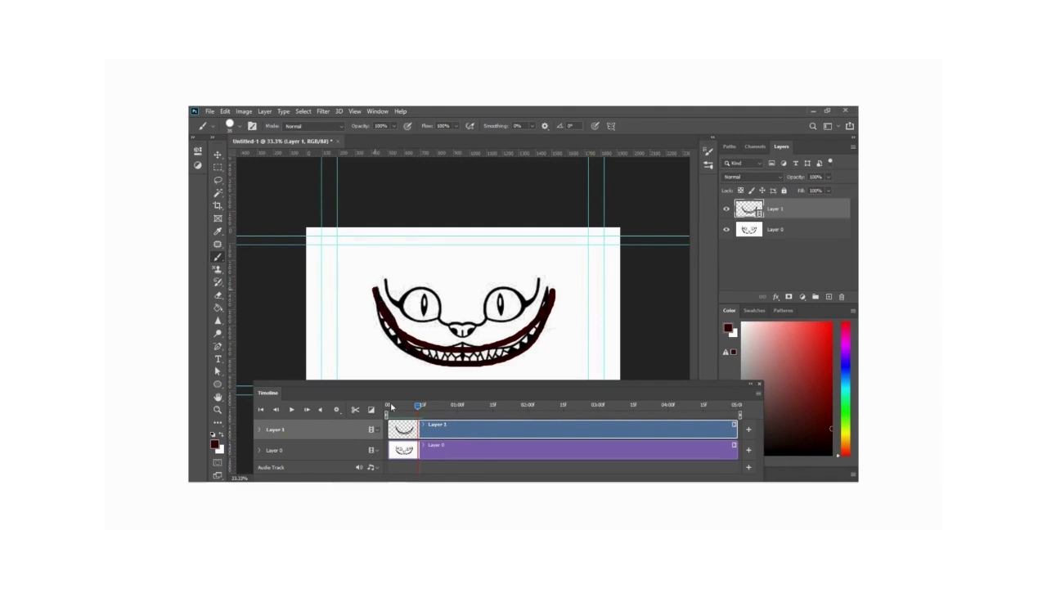
left_click_drag(417, 405, 424, 409)
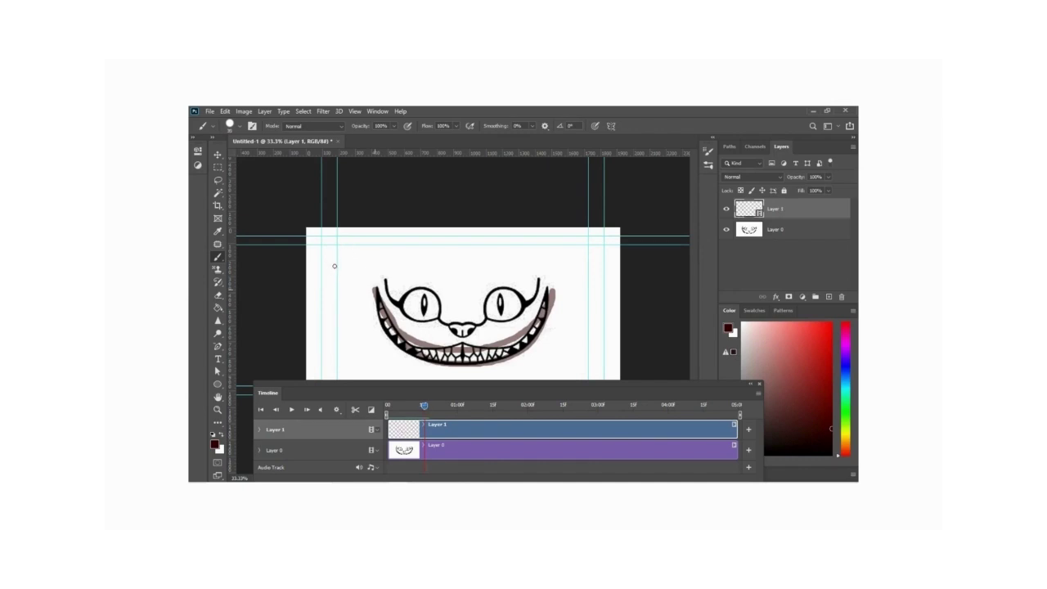
key("Left")
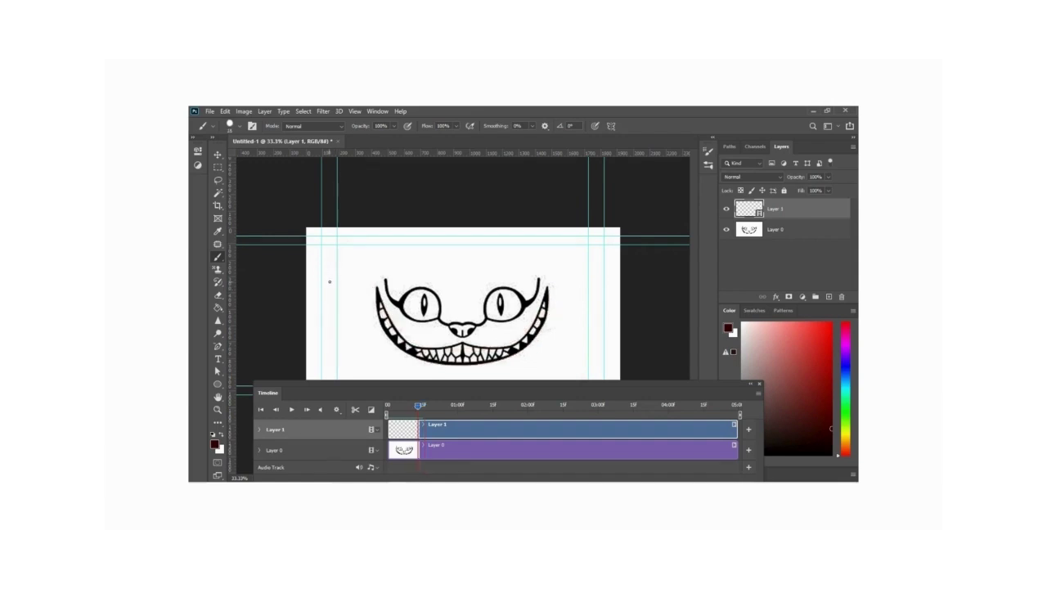
left_click_drag(314, 256, 313, 275)
left_click_drag(345, 268, 374, 270)
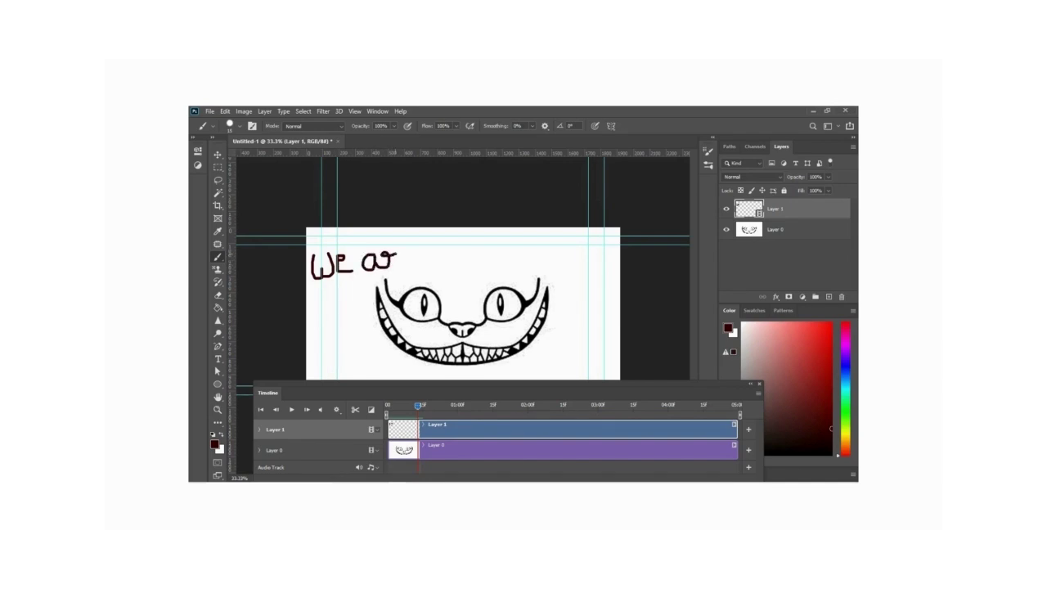
Complete the dark-red lettering 'We are all mad here', continuing onto a lower line
mouse_move(396, 254)
left_mouse_down()
mouse_move(399, 267)
mouse_move(412, 251)
mouse_move(449, 268)
mouse_move(460, 243)
mouse_move(468, 268)
mouse_move(553, 251)
mouse_move(546, 263)
mouse_move(556, 262)
mouse_move(570, 235)
mouse_move(583, 260)
left_mouse_up()
left_click(471, 248)
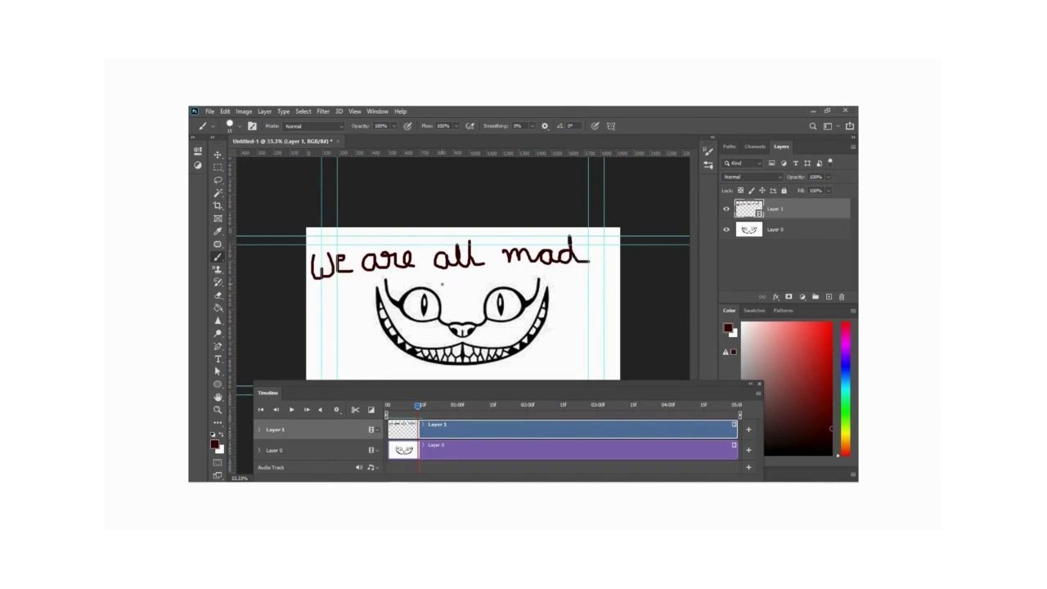
mouse_move(441, 280)
left_mouse_down()
mouse_move(464, 299)
mouse_move(476, 282)
mouse_move(508, 279)
left_mouse_up()
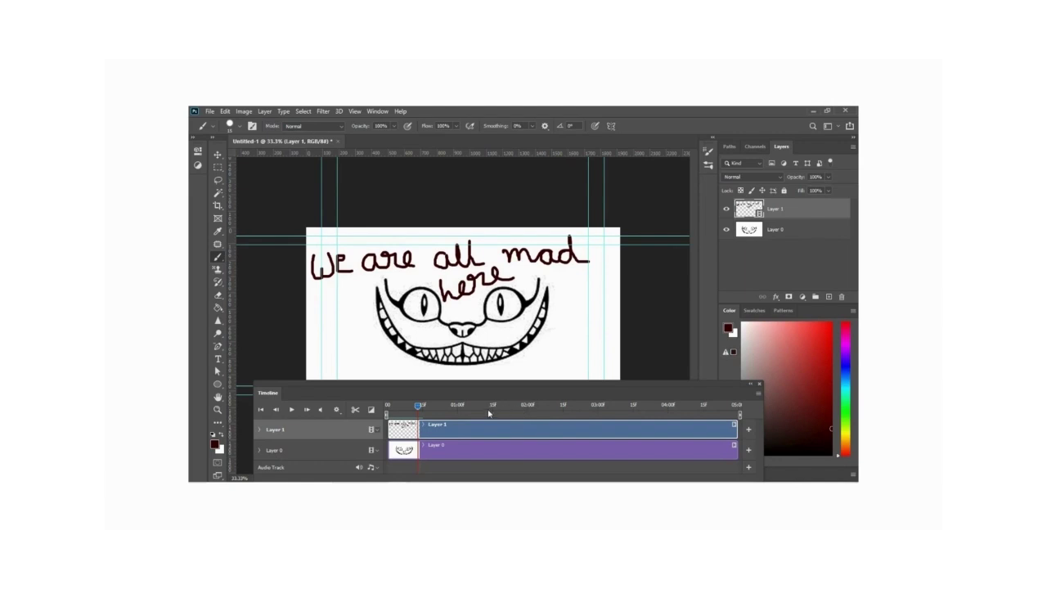
Move the Layer 0 clip later, past the drawn frames, and trim it much shorter
left_click_drag(416, 405, 426, 405)
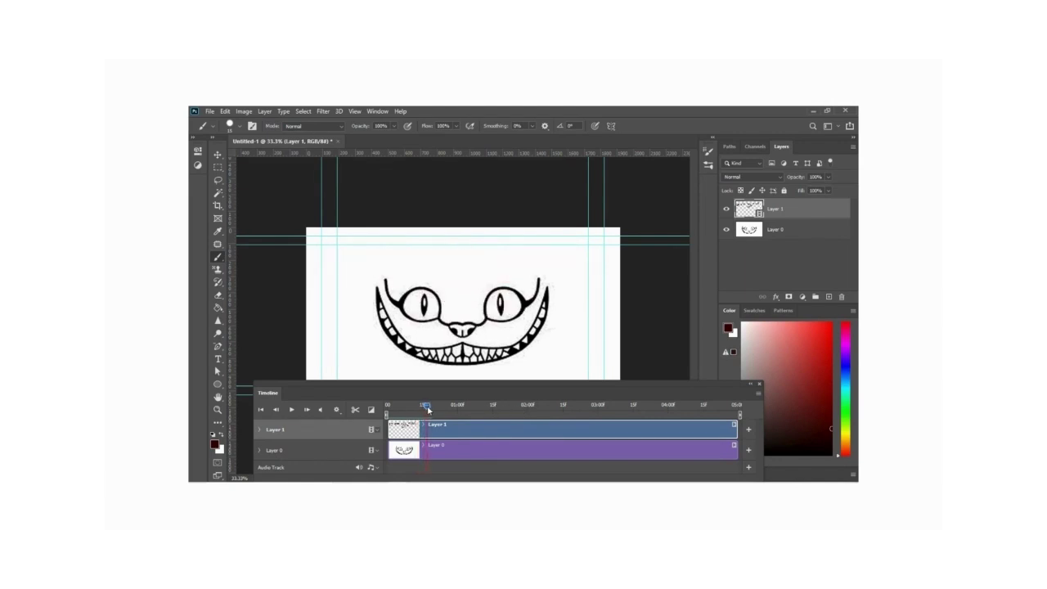
left_click_drag(451, 452, 433, 446)
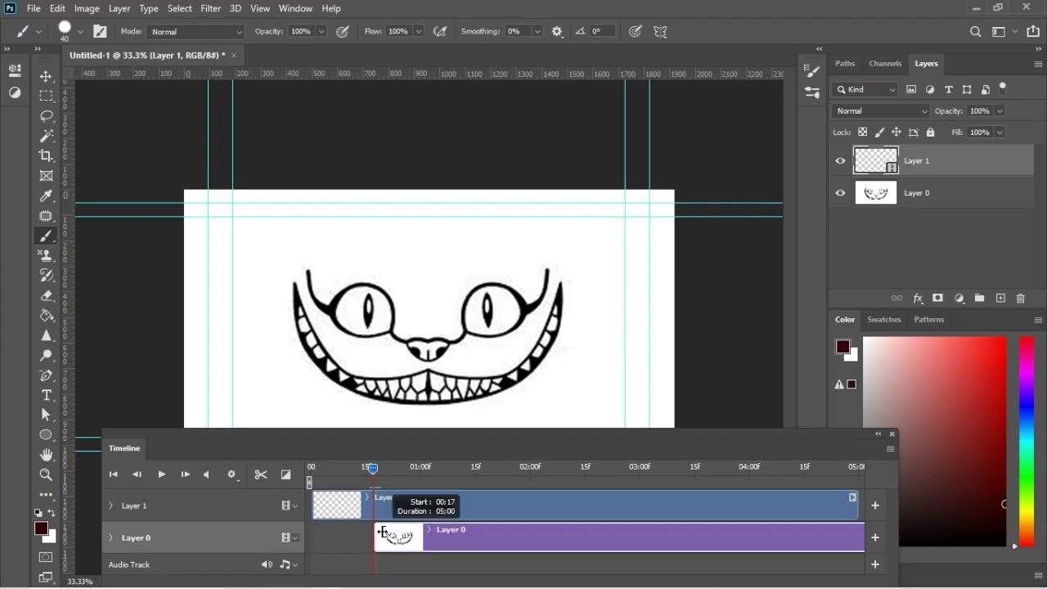
left_click_drag(381, 533, 595, 539)
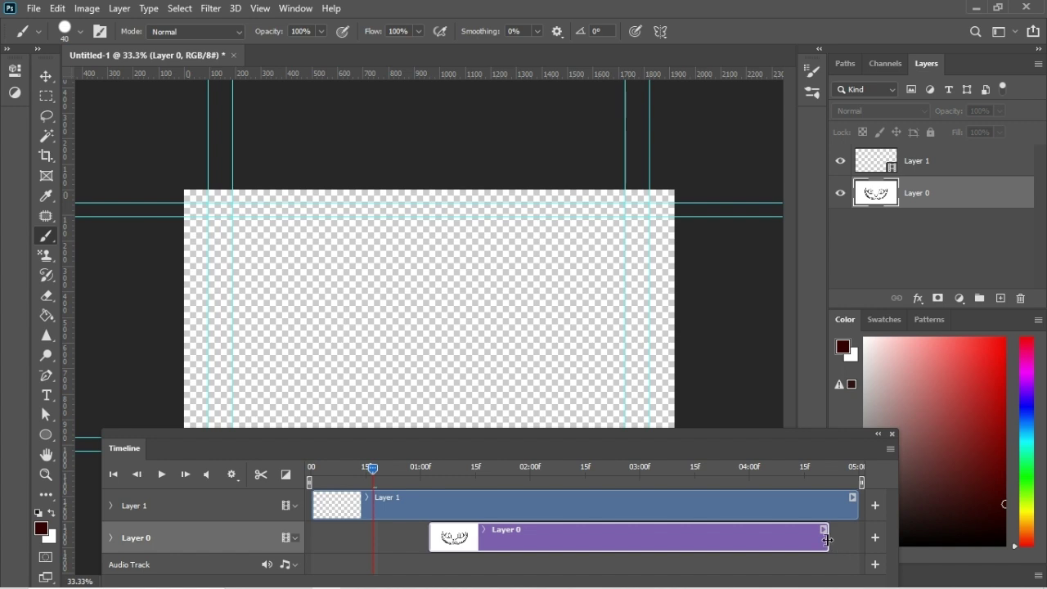
mouse_move(827, 540)
left_mouse_down()
mouse_move(515, 547)
mouse_move(391, 535)
left_mouse_up()
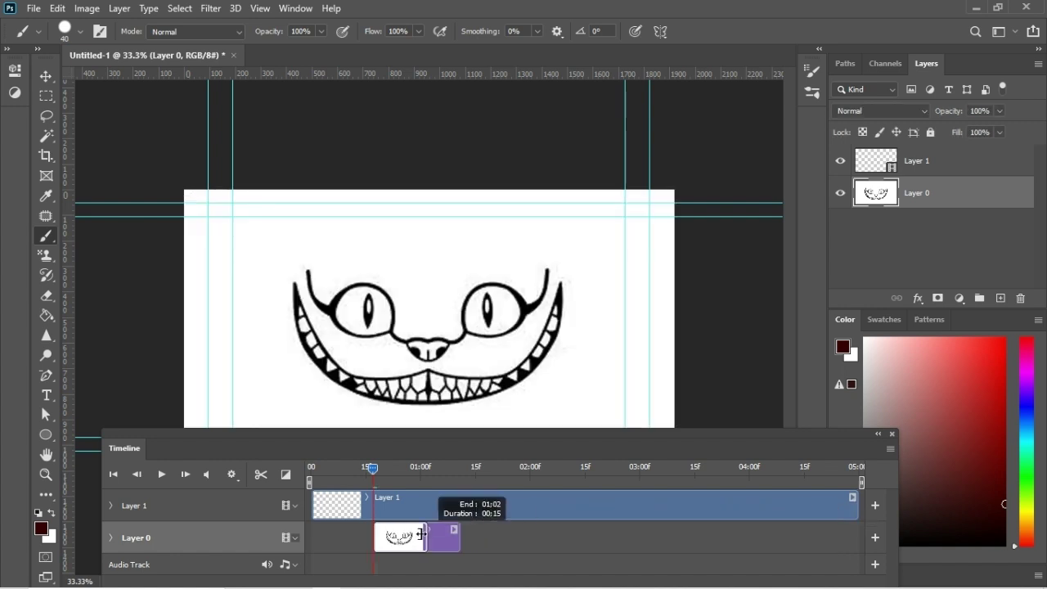
Trim Layer 1's clip to end sooner and play back the dark-red grin animation
left_click(553, 500)
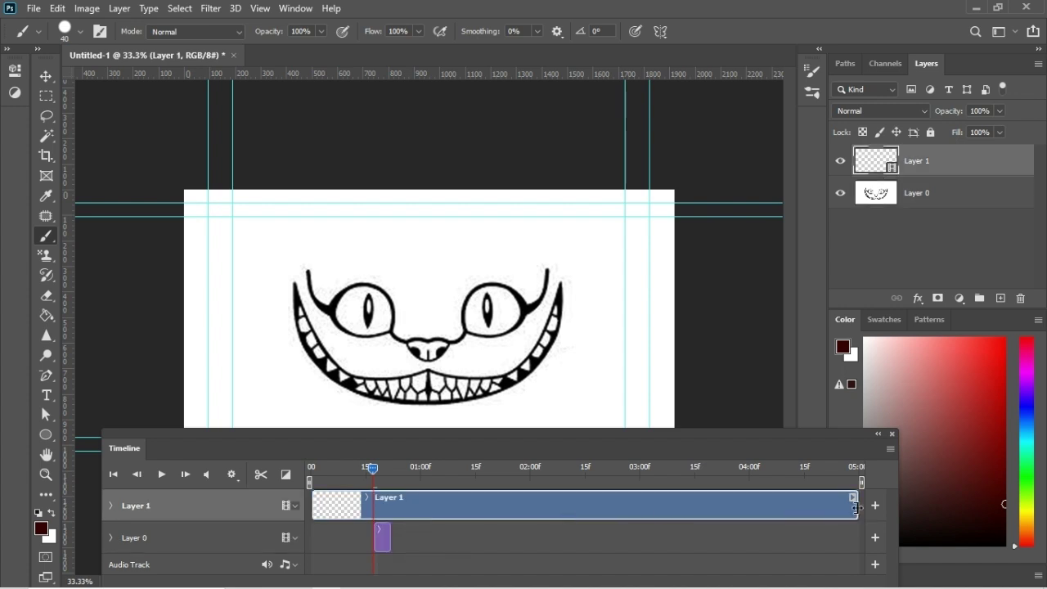
mouse_move(854, 511)
left_mouse_down()
mouse_move(434, 510)
mouse_move(373, 505)
mouse_move(311, 470)
left_mouse_up()
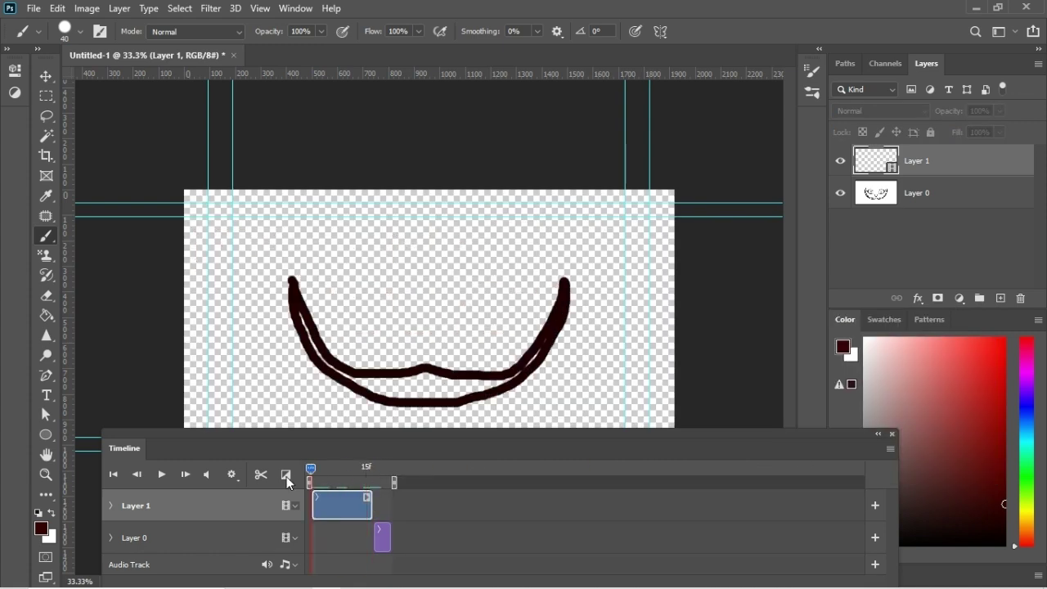
left_click(159, 478)
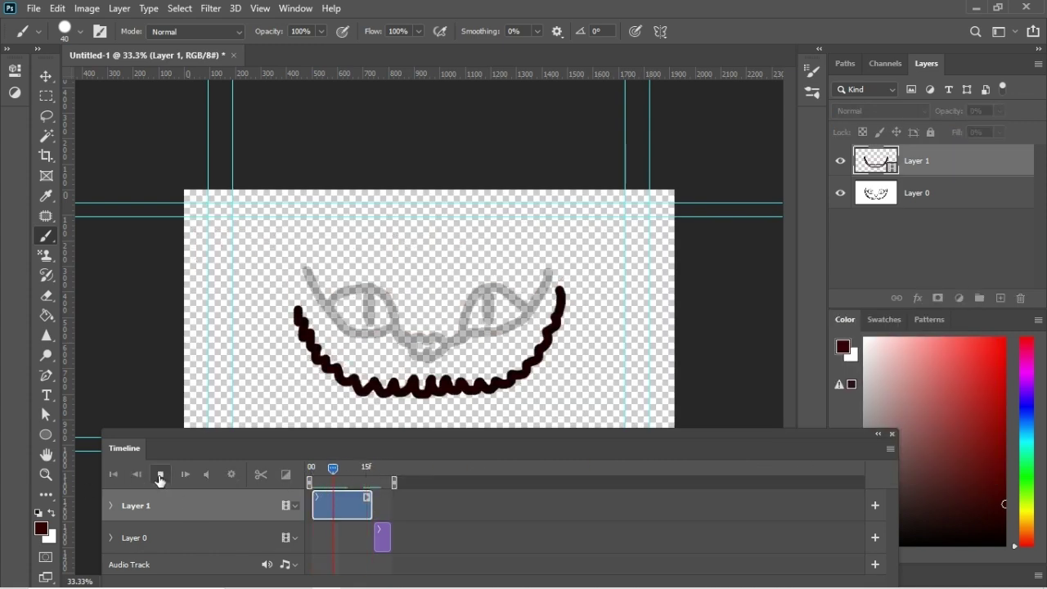